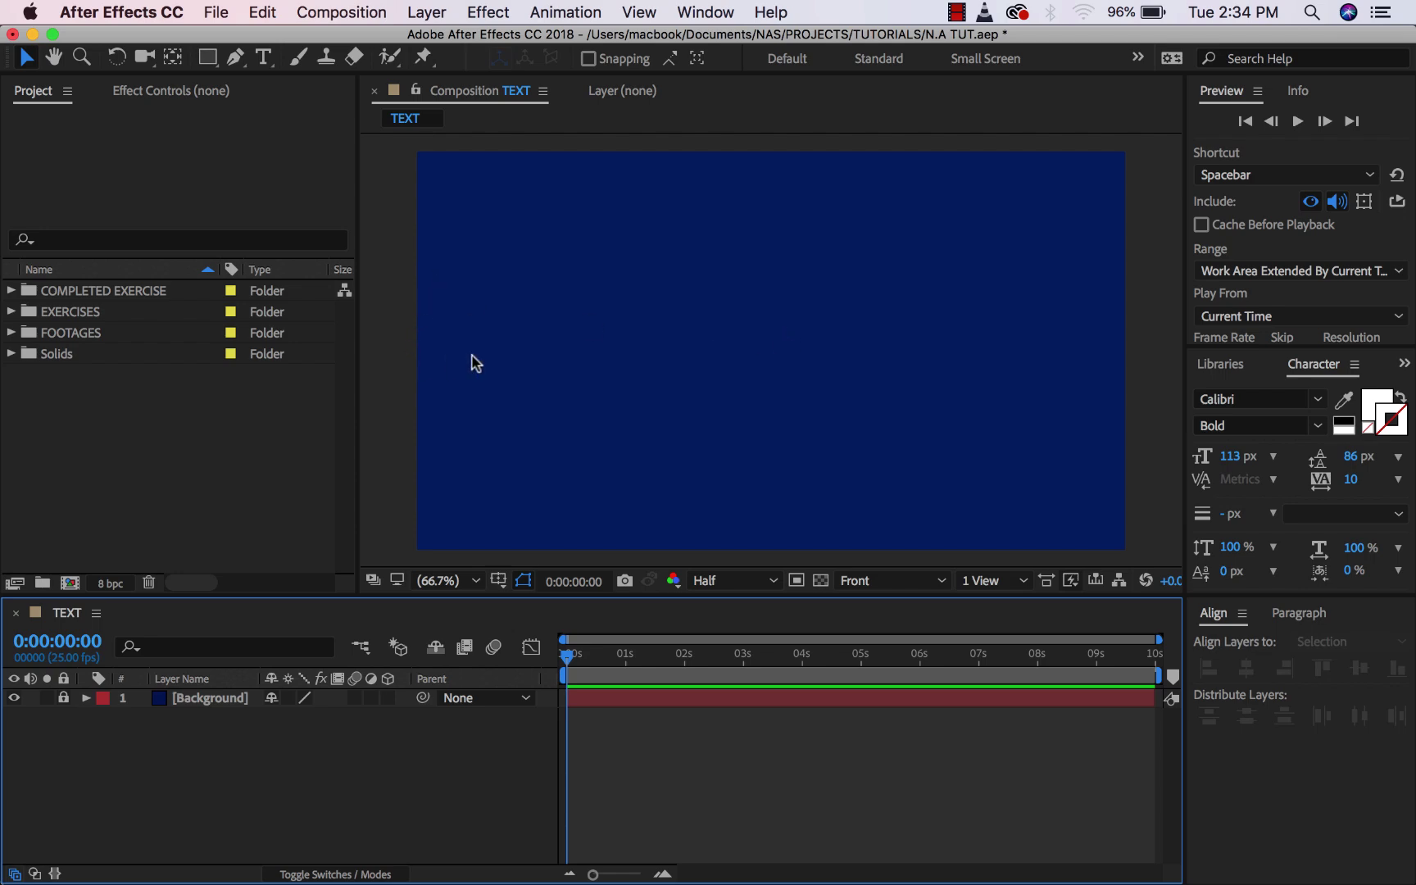
- Select the TEXT composition in the EXERCISES folder, then its Background layer
{"action": "left_click", "coordinate": [11, 312]}
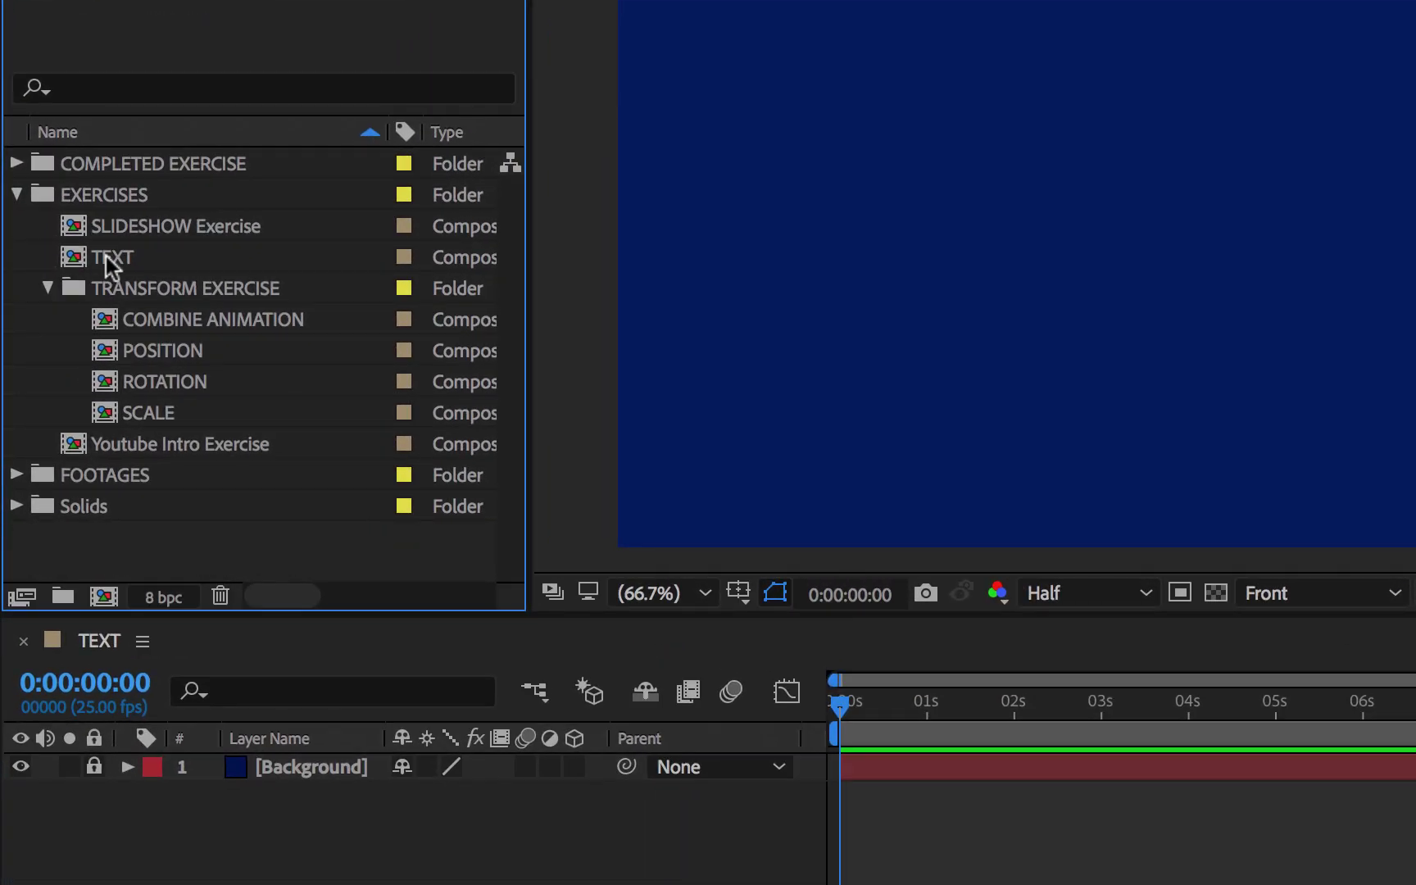
{"action": "left_click", "coordinate": [111, 260]}
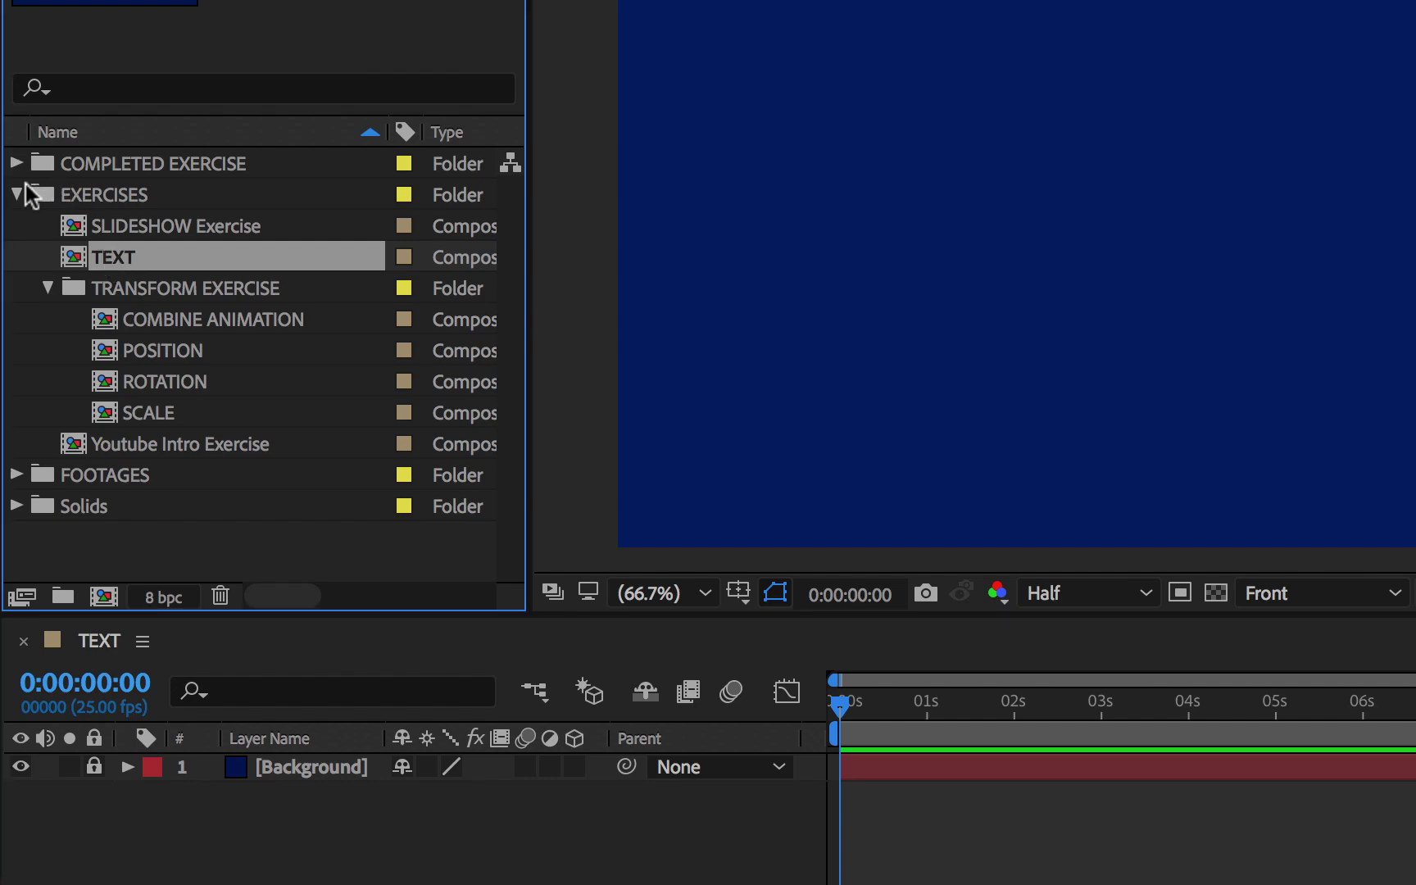
{"action": "left_click", "coordinate": [18, 194]}
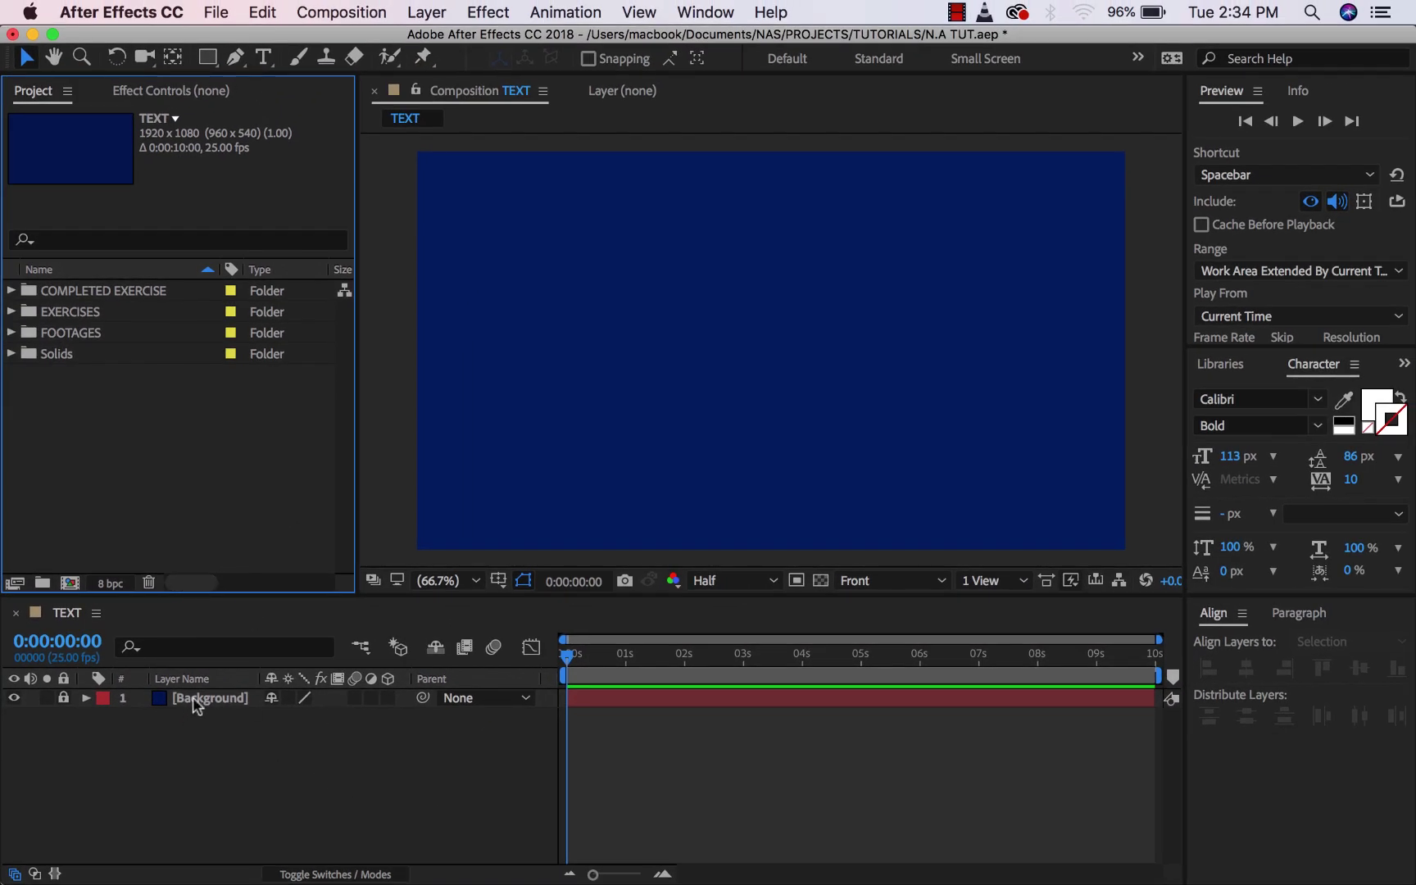
{"action": "left_click", "coordinate": [197, 705]}
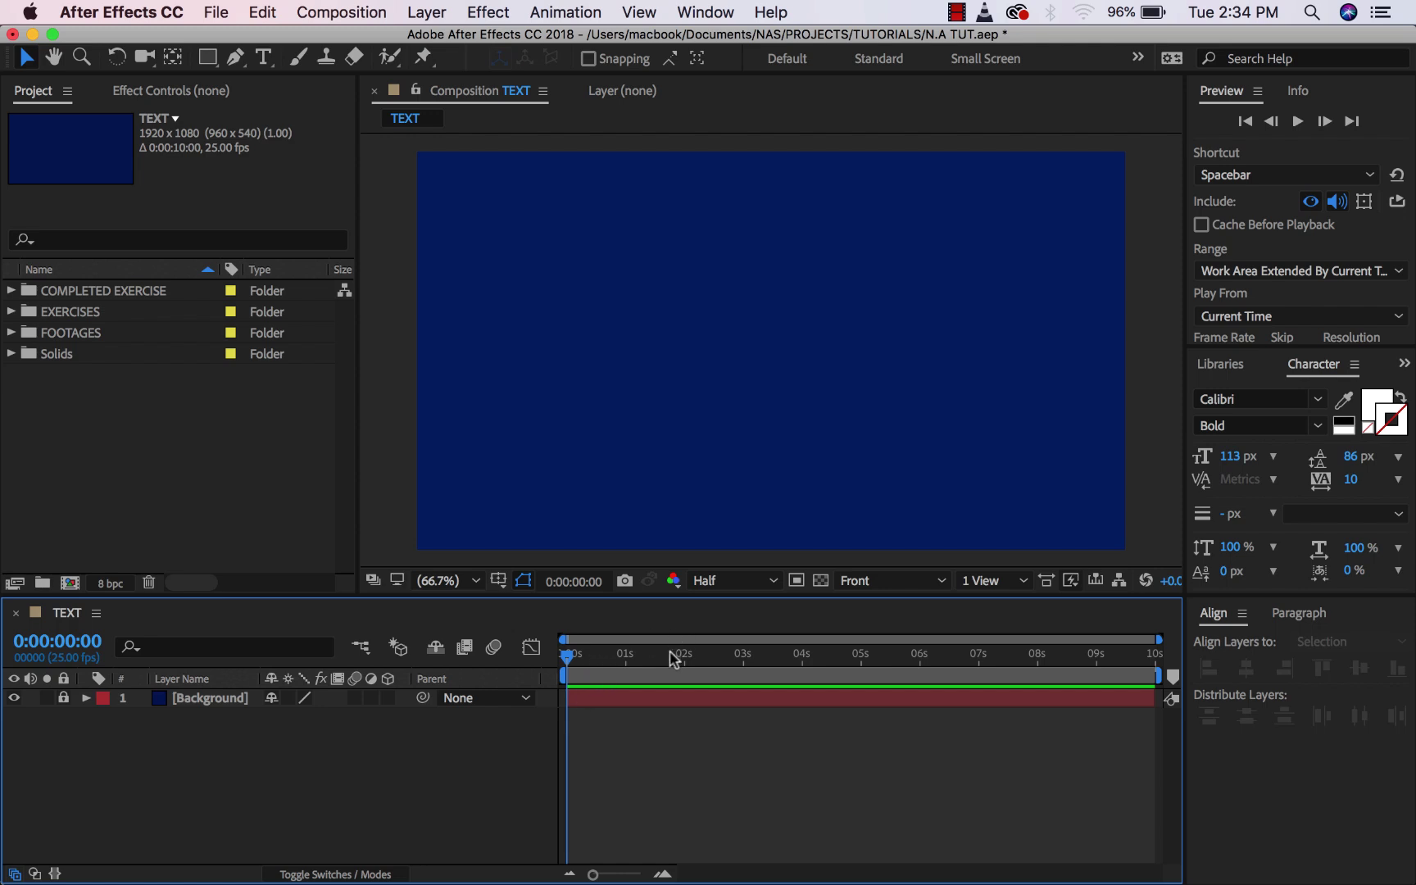
- End the work area at 0:00:05:01 and trim the composition to it
{"action": "left_click_drag", "start_coordinate": [569, 656], "coordinate": [870, 676]}
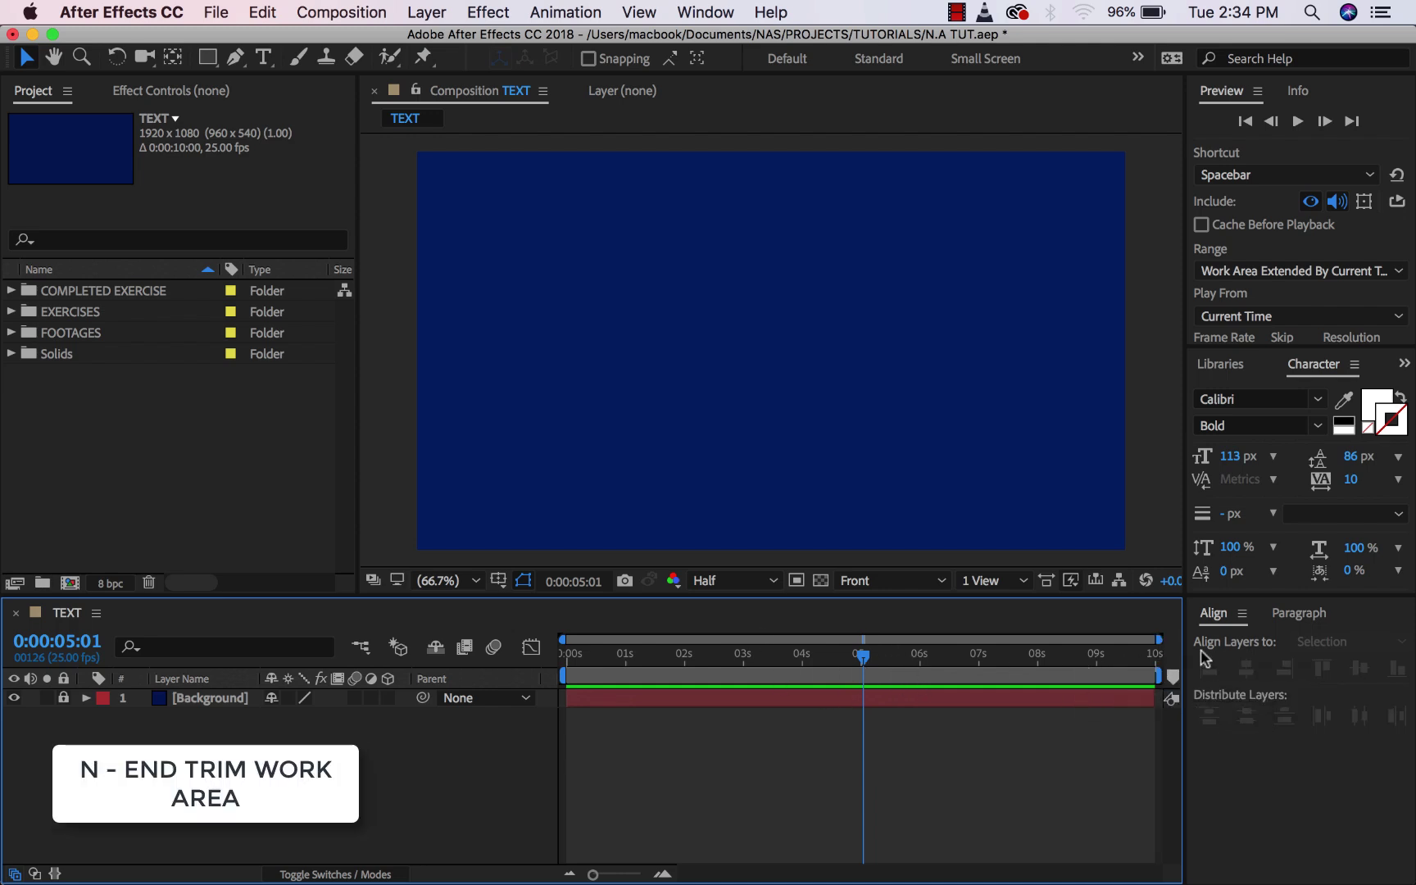
{"action": "key", "text": "n"}
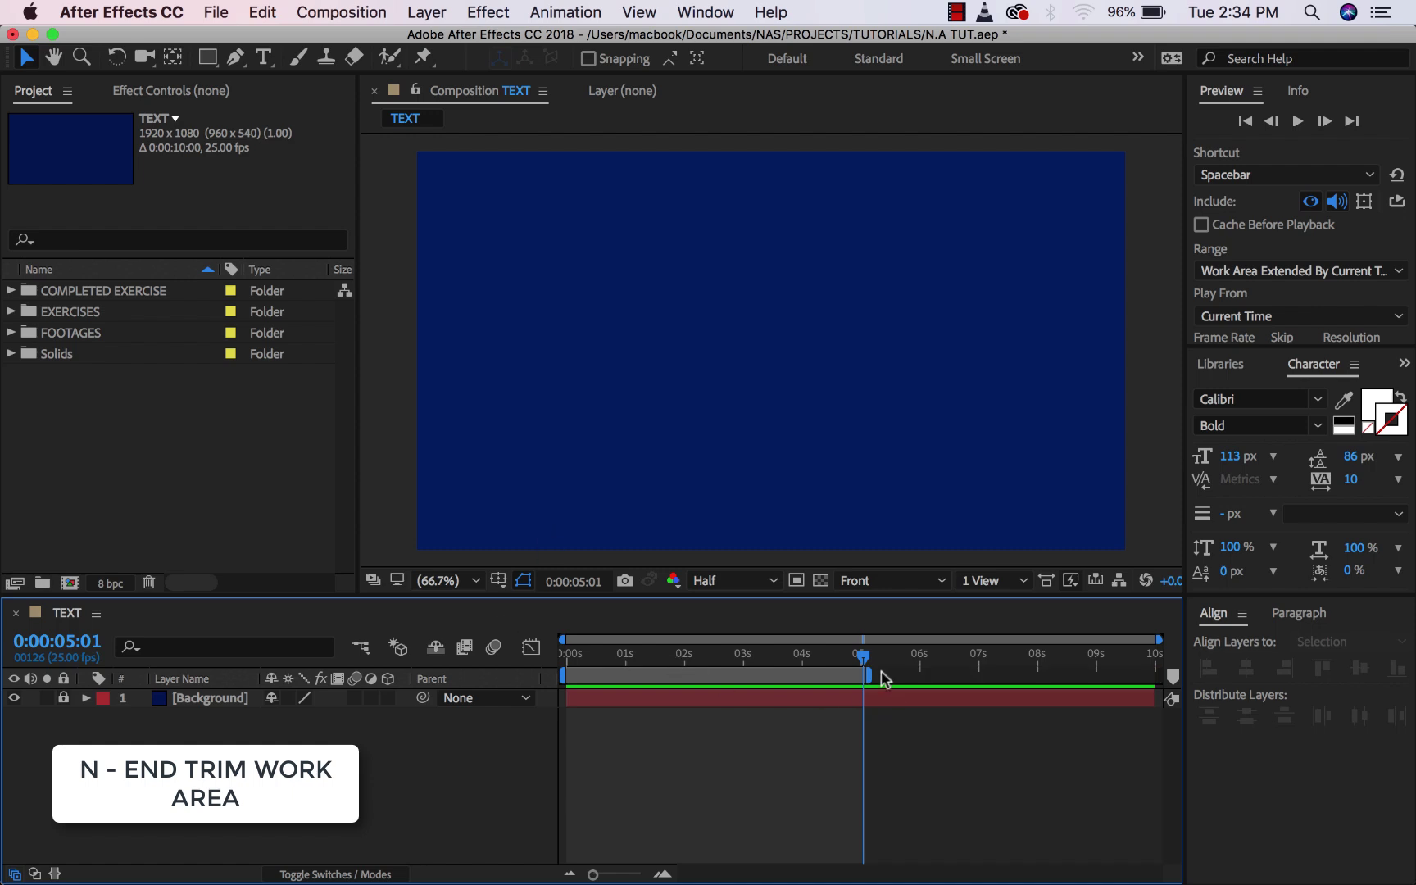
{"action": "right_click", "coordinate": [823, 676]}
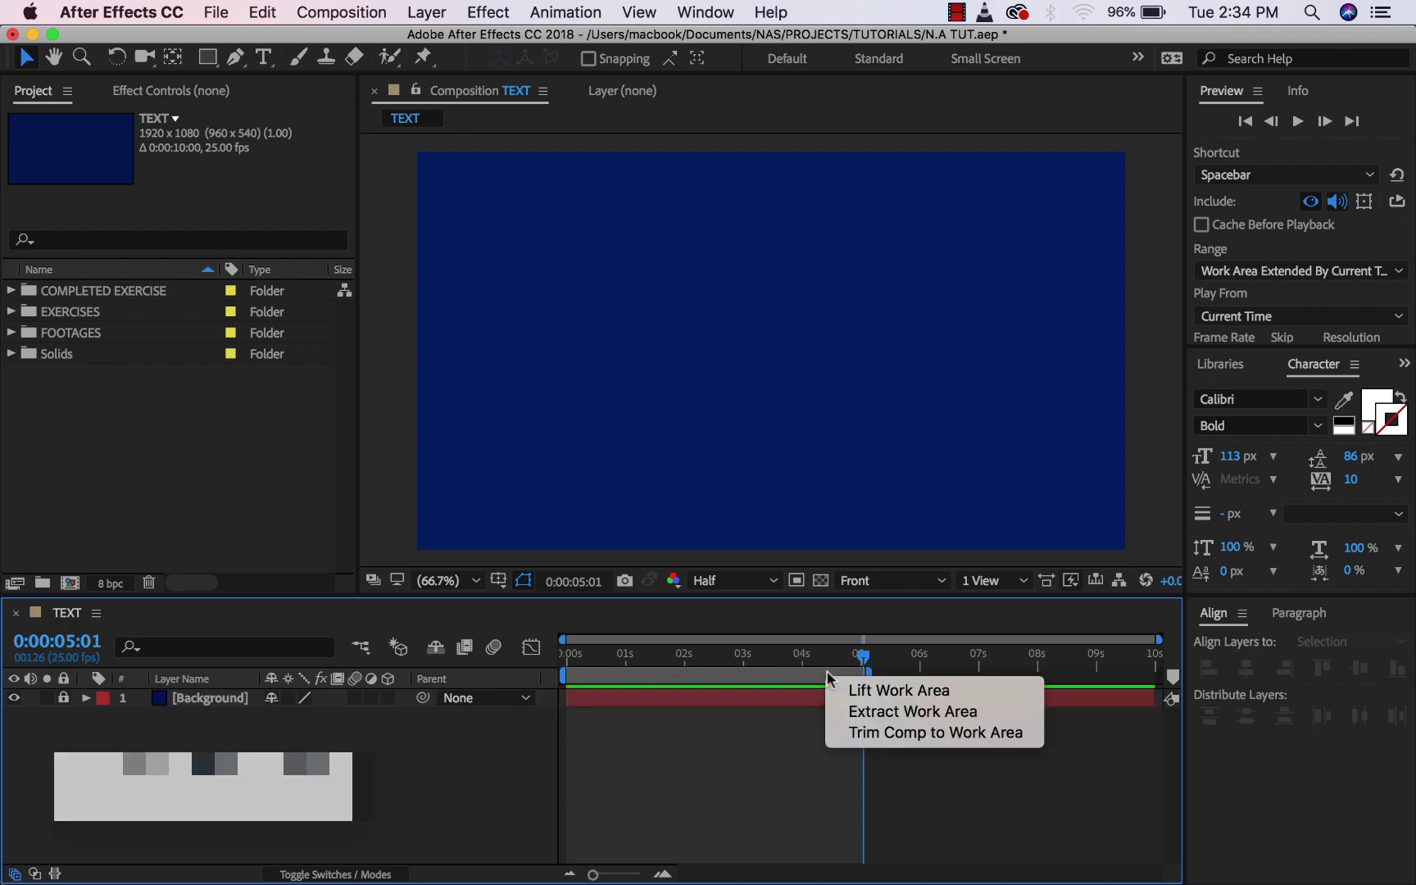
{"action": "left_click", "coordinate": [858, 731]}
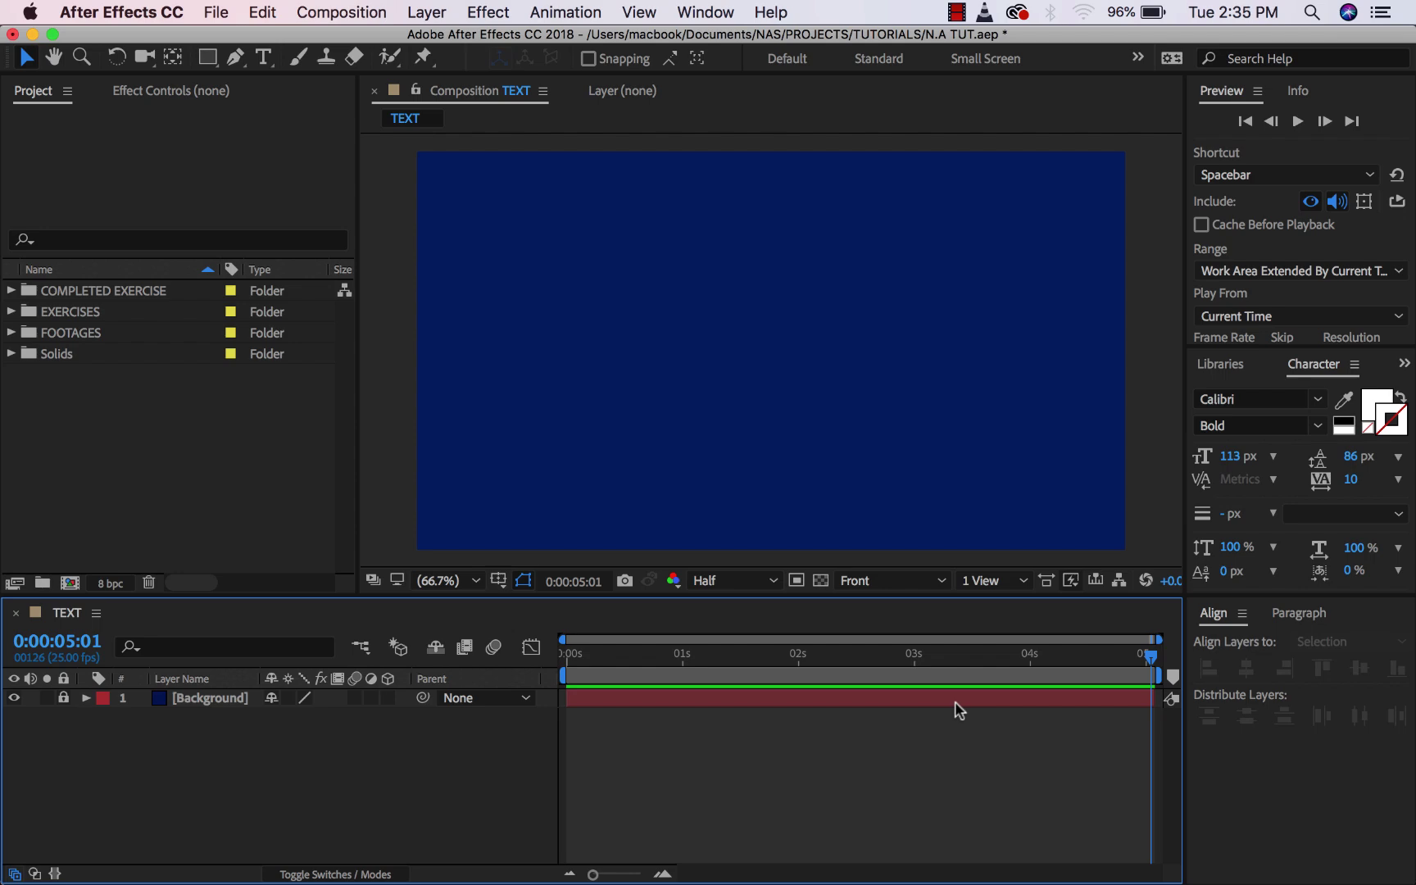
{"action": "left_click", "coordinate": [419, 12]}
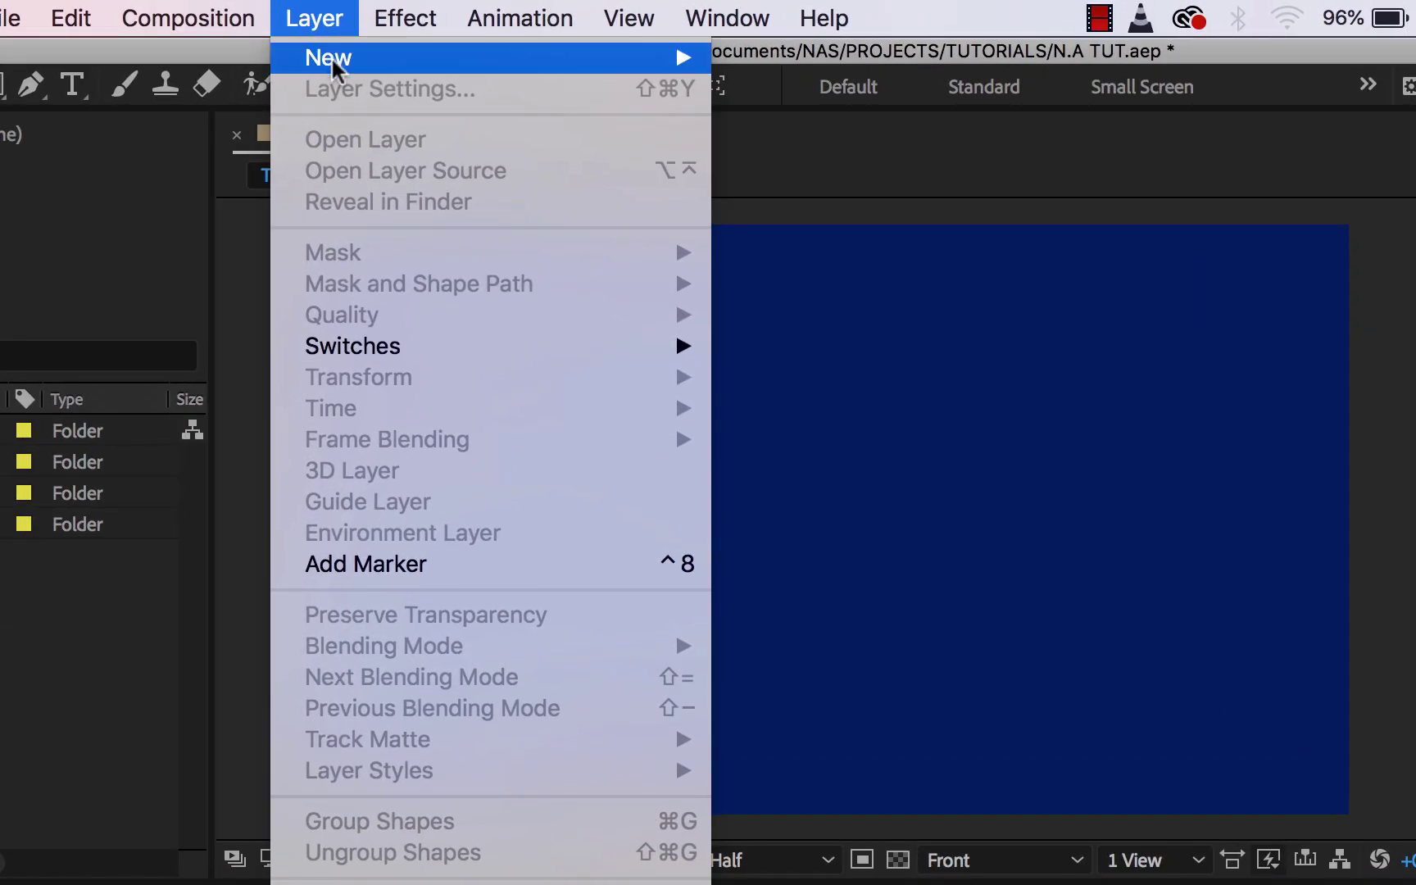
{"action": "mouse_move", "coordinate": [338, 68]}
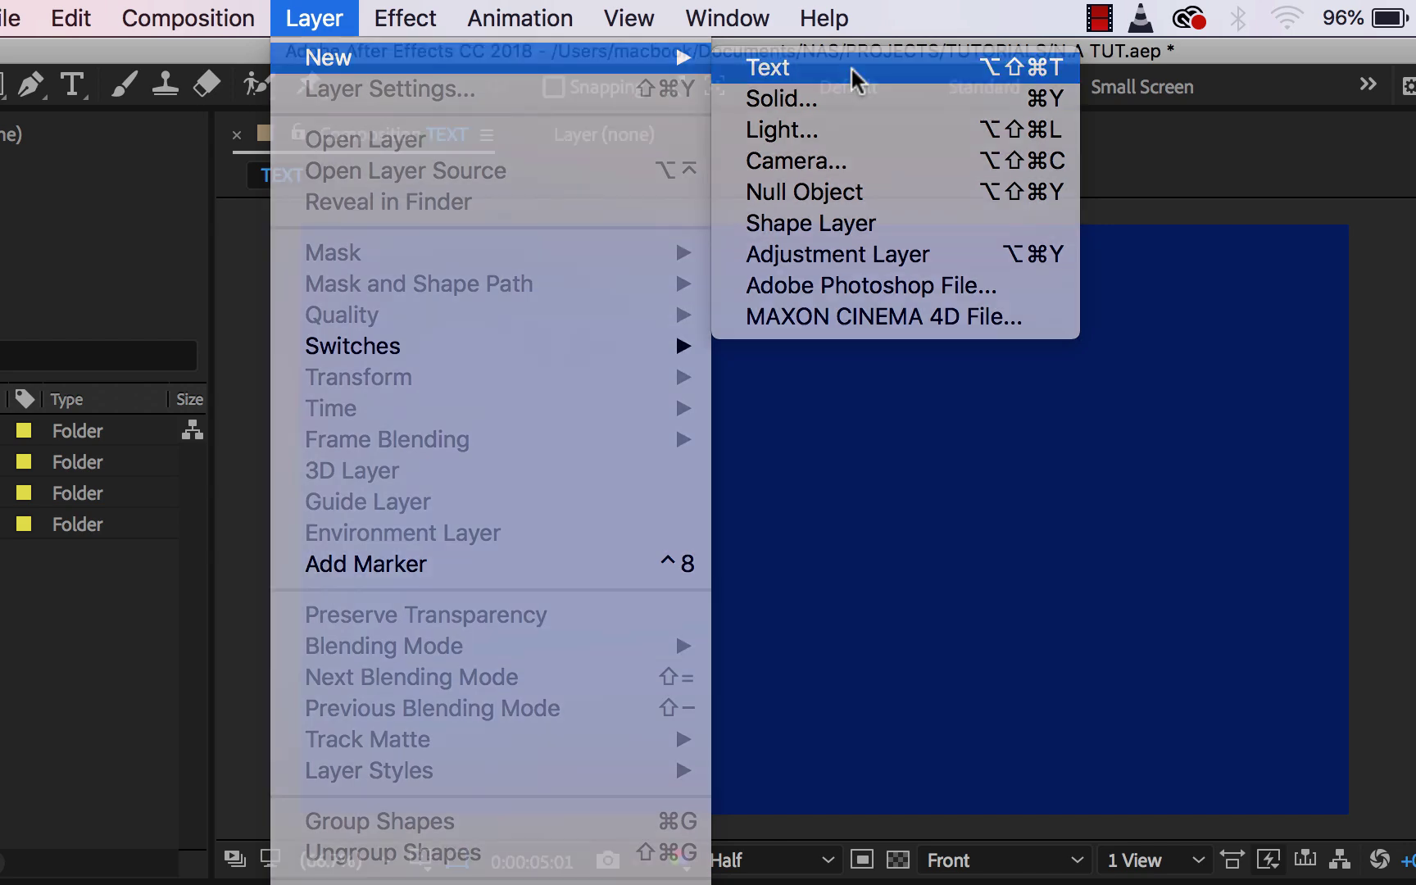
{"action": "left_click", "coordinate": [851, 69]}
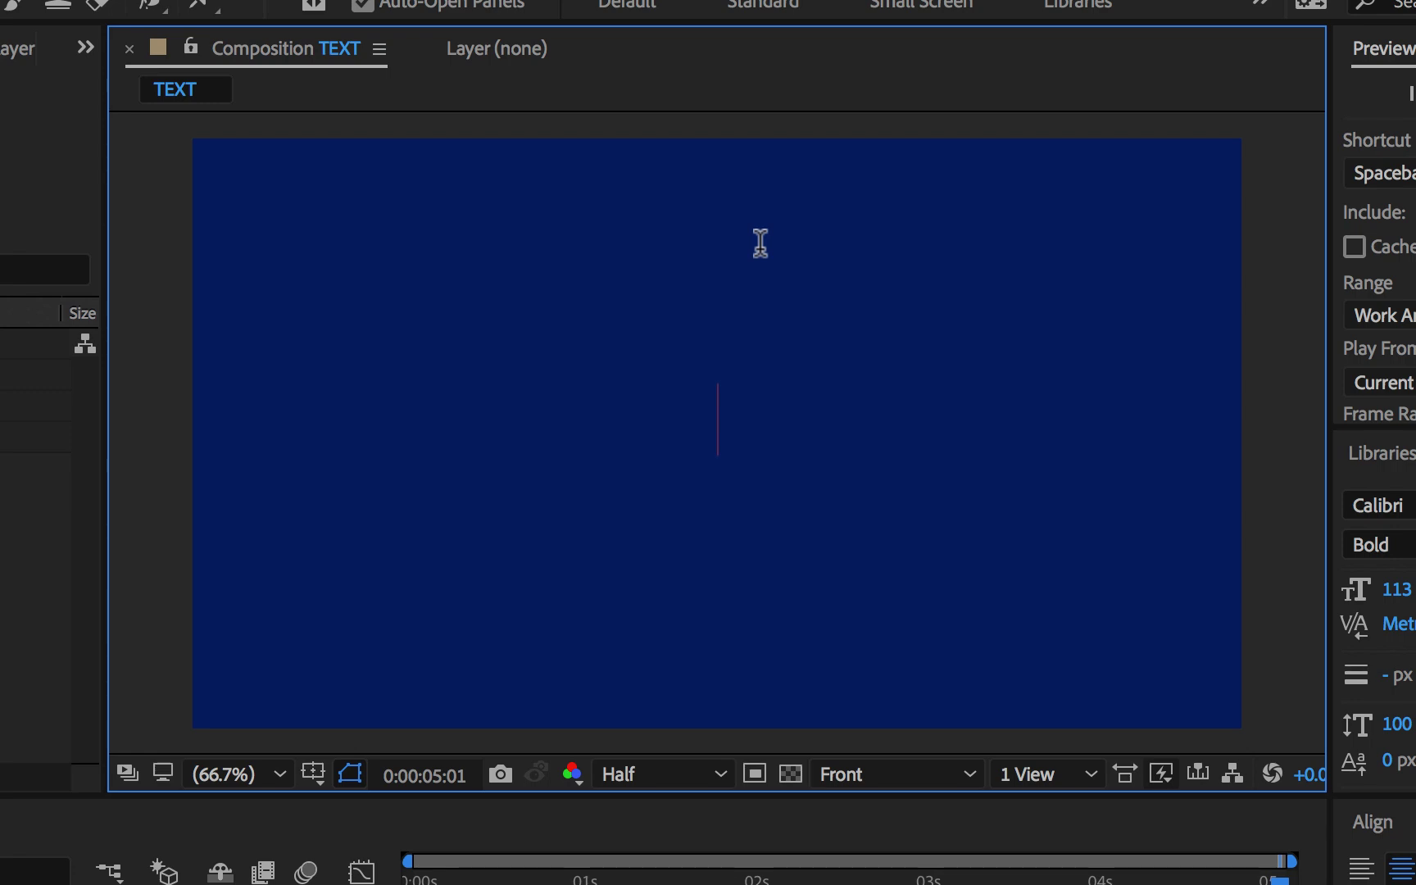
{"action": "type", "text": "M"}
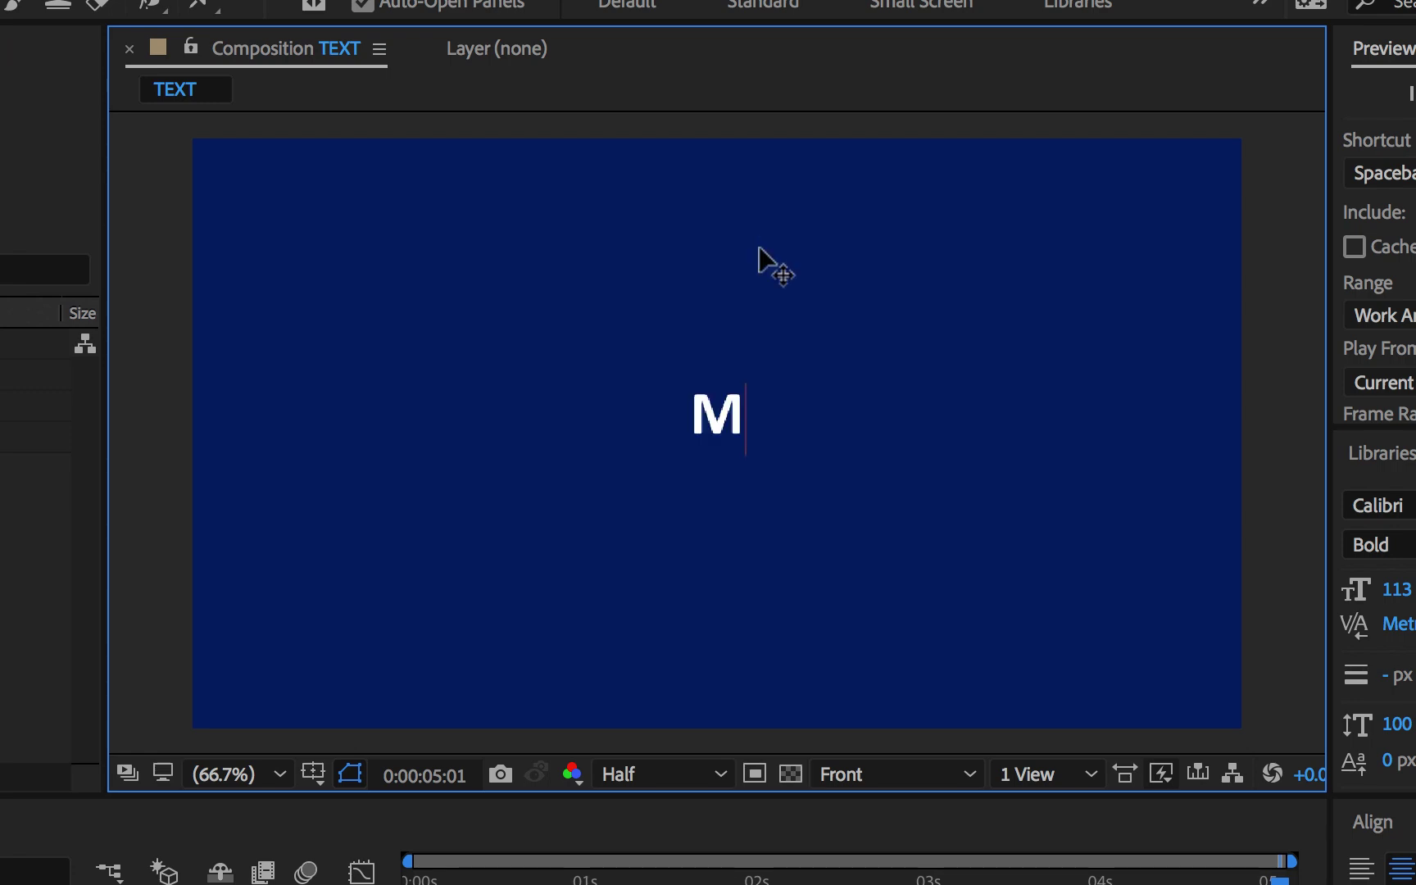
{"action": "type", "text": "otion "}
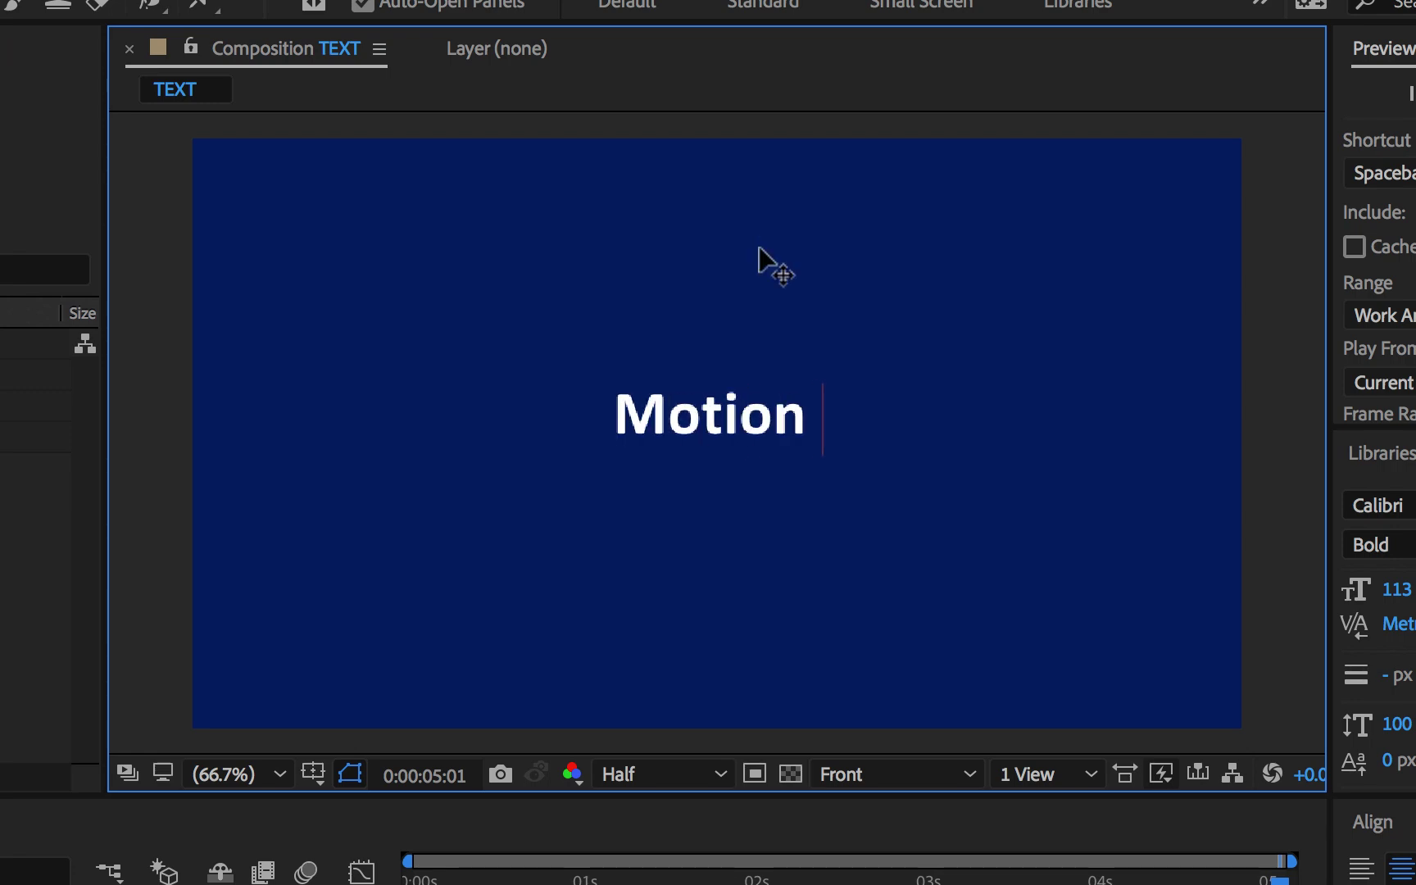
{"action": "type", "text": "Design"}
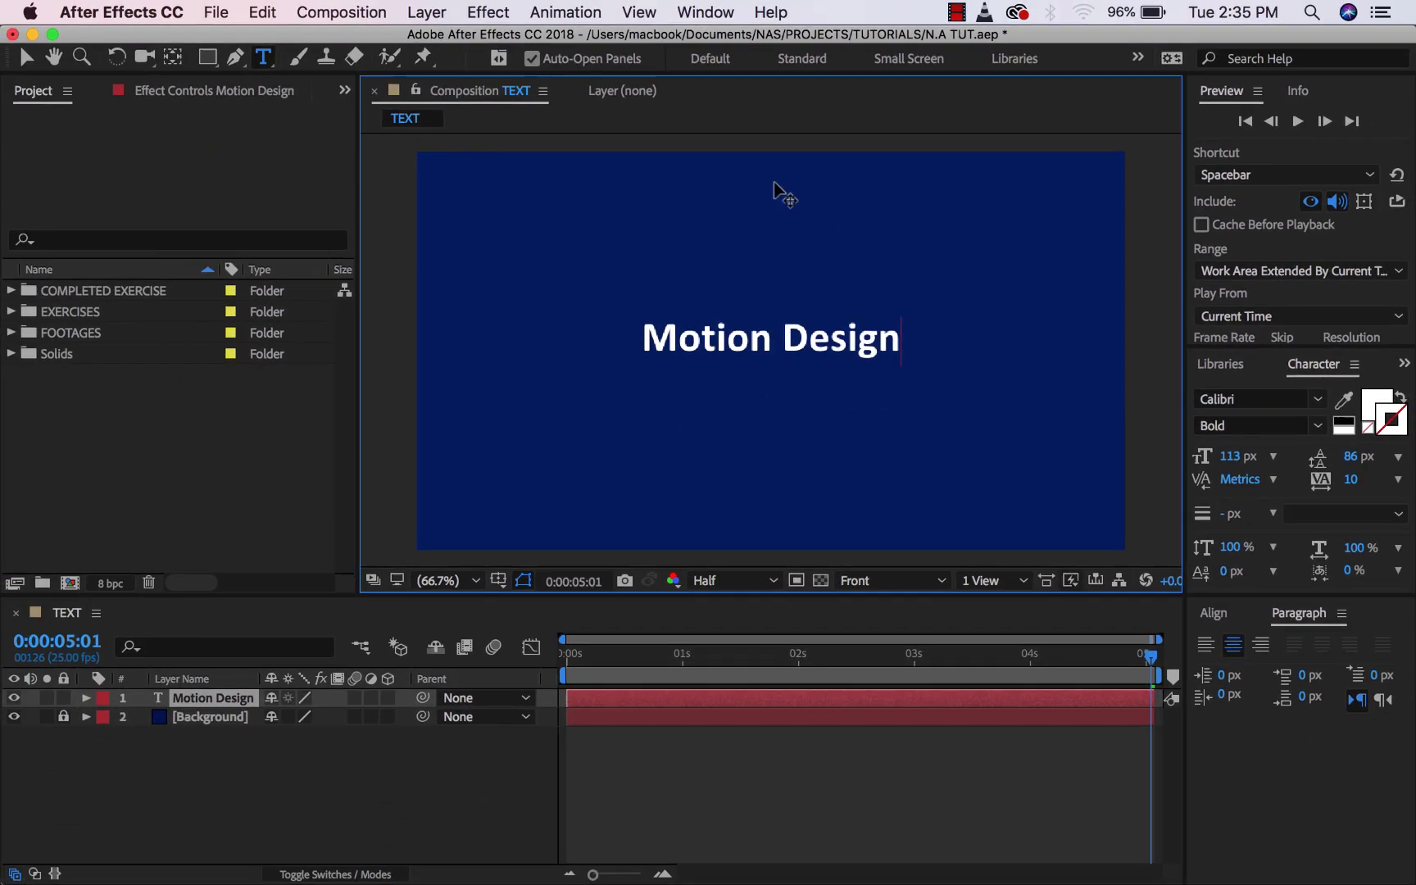
{"action": "key", "text": "Escape"}
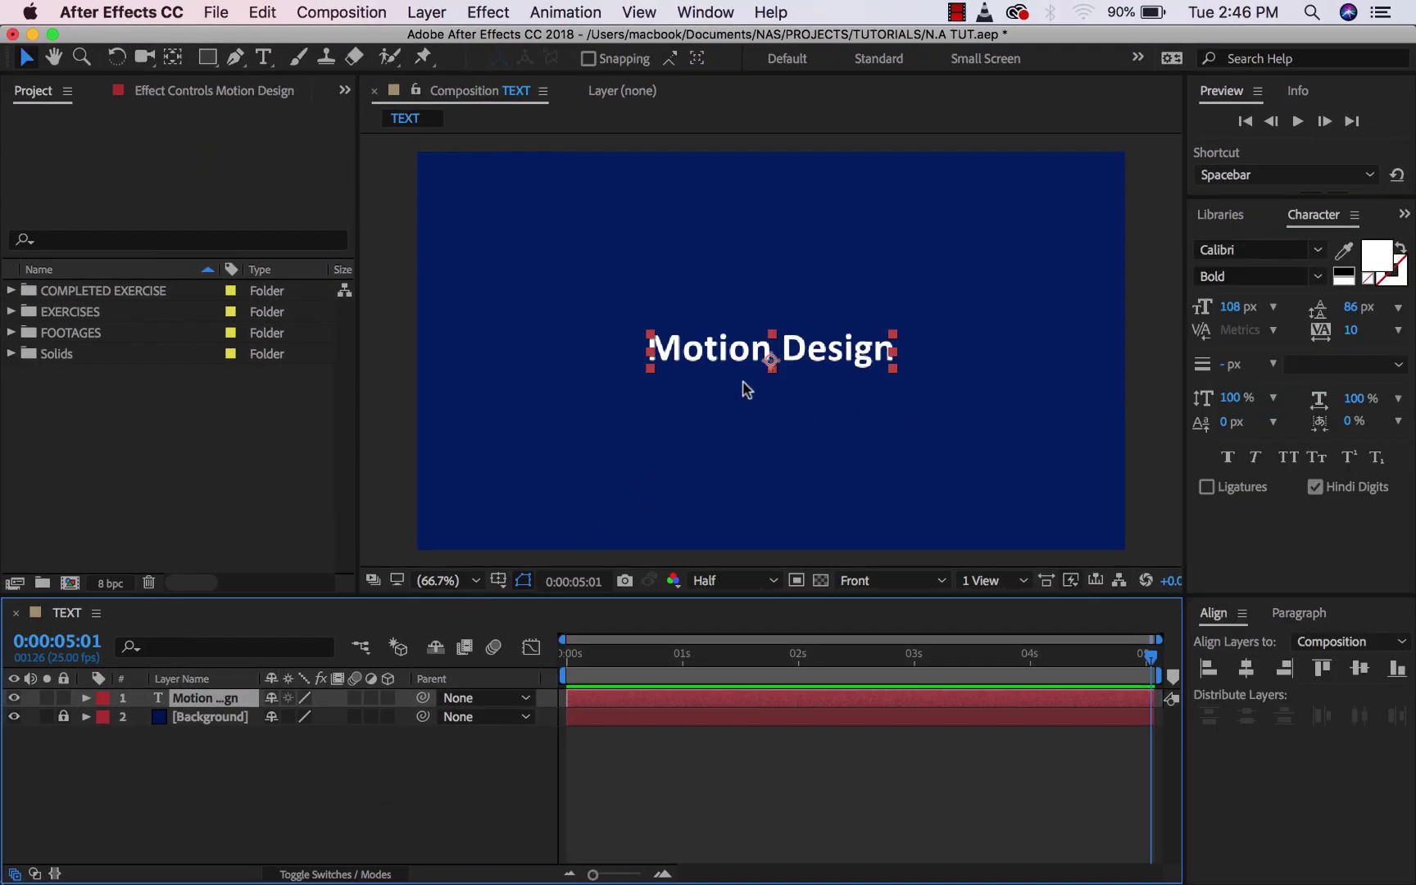
{"action": "key", "text": "Delete"}
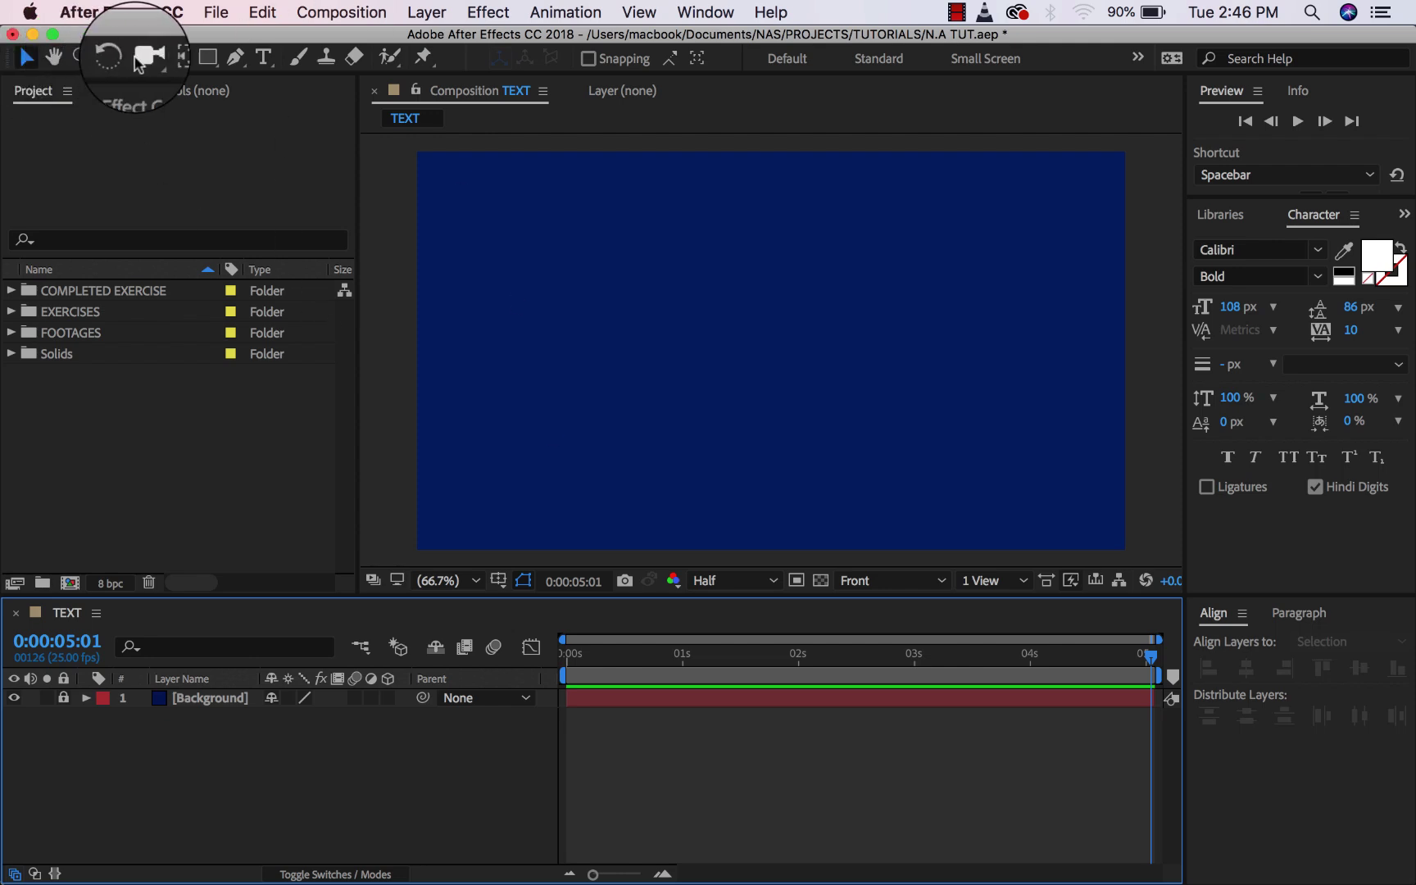
- Create a horizontal text layer reading 'Motion Design' on the canvas
{"action": "left_click", "coordinate": [263, 57]}
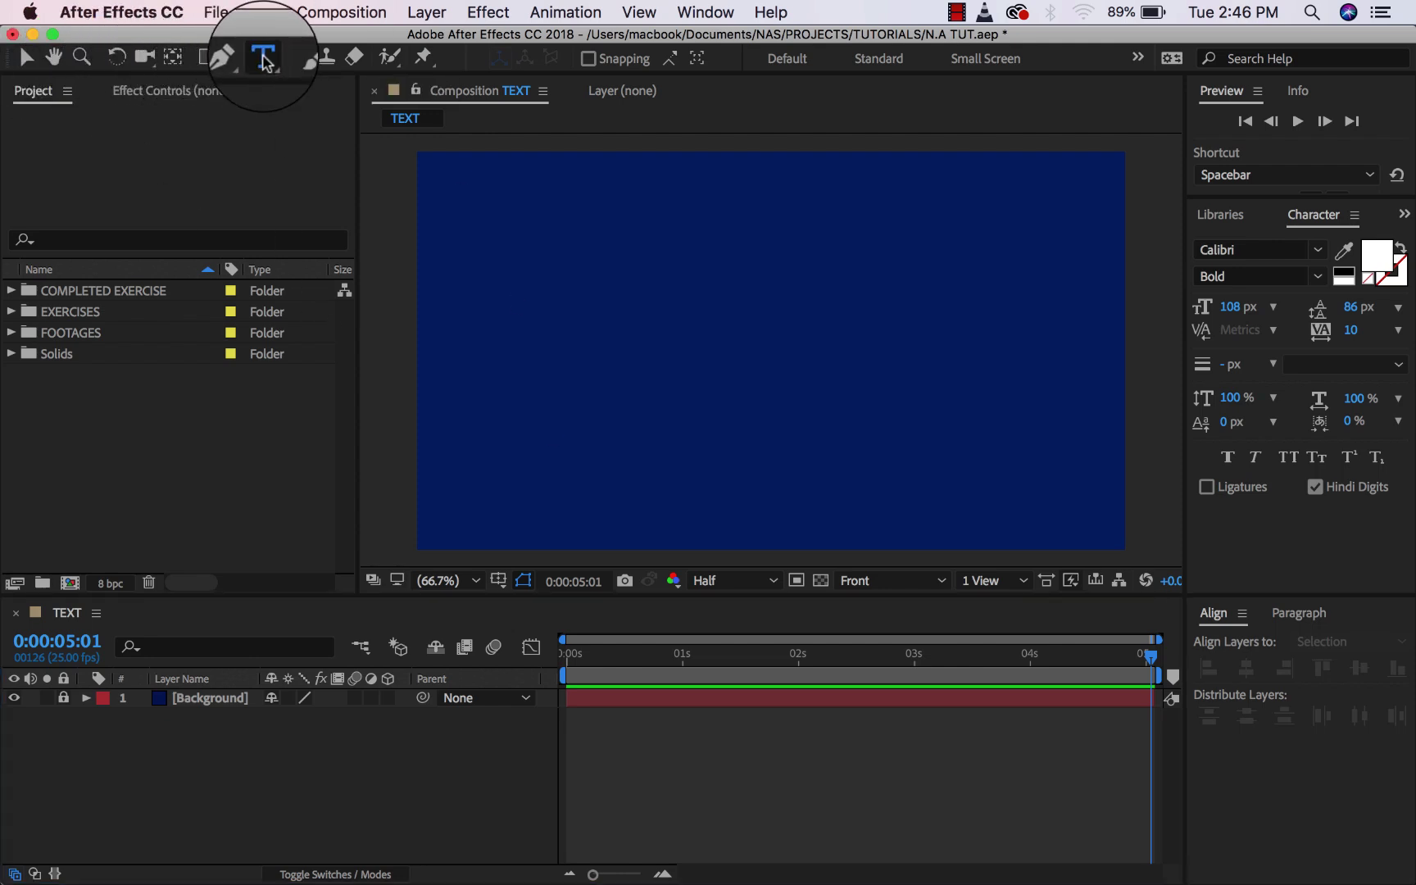
{"action": "left_click", "coordinate": [689, 328]}
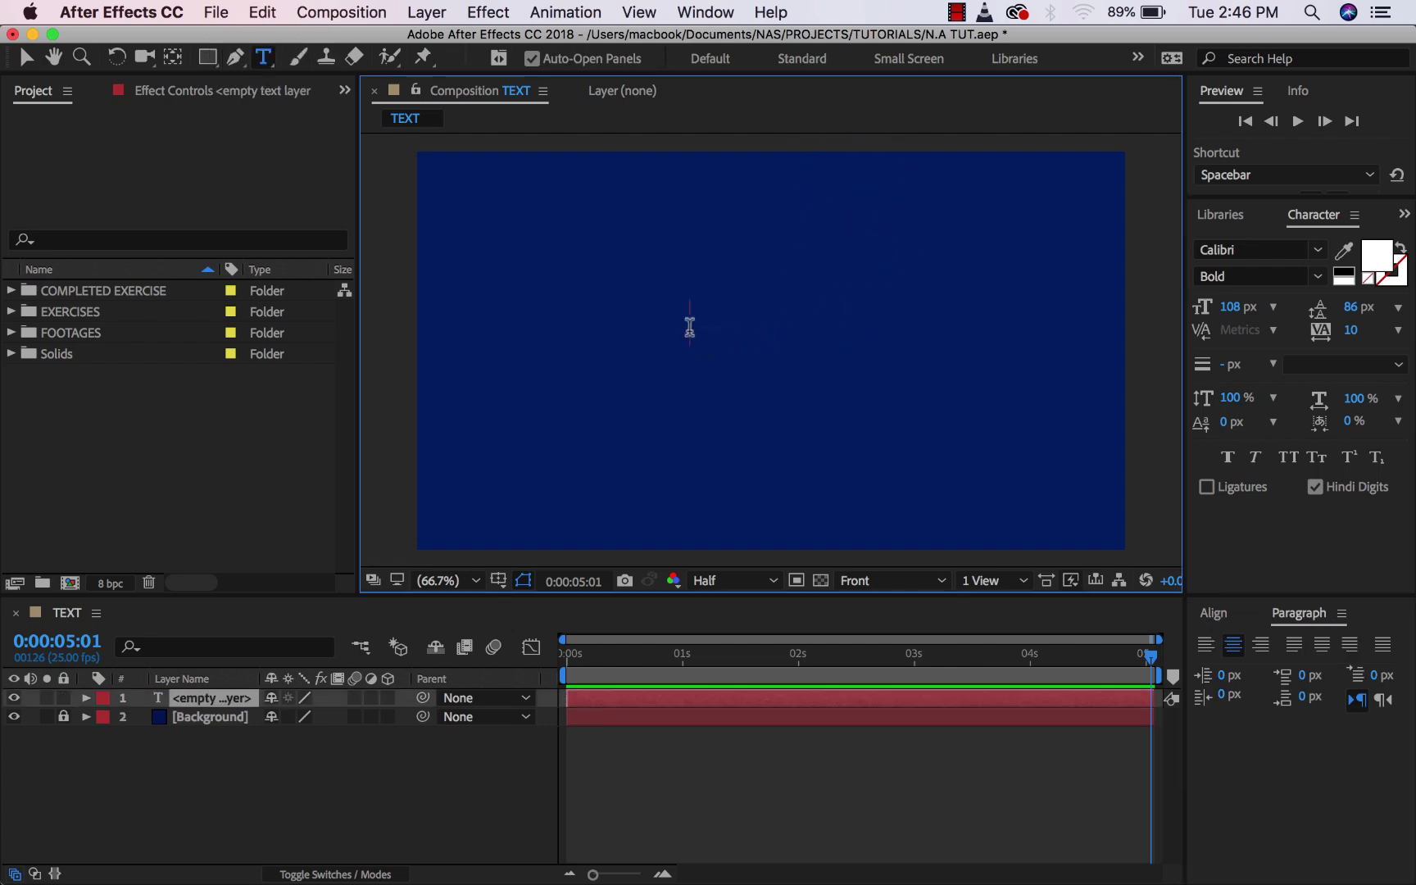
{"action": "type", "text": "Motion Design"}
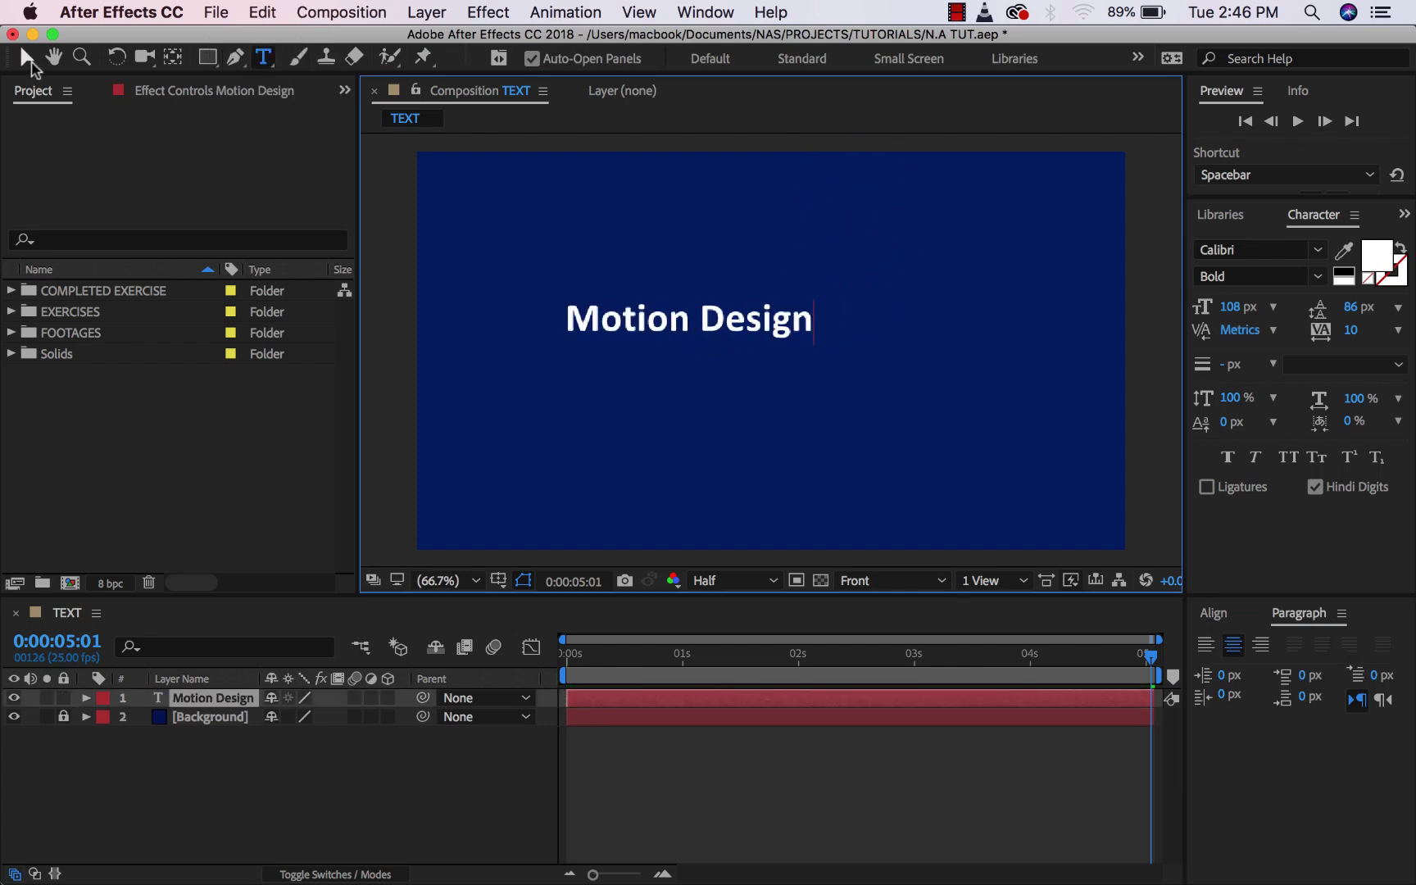
- Move the Motion Design text toward the middle and align it to the horizontal centre
{"action": "left_click", "coordinate": [29, 61]}
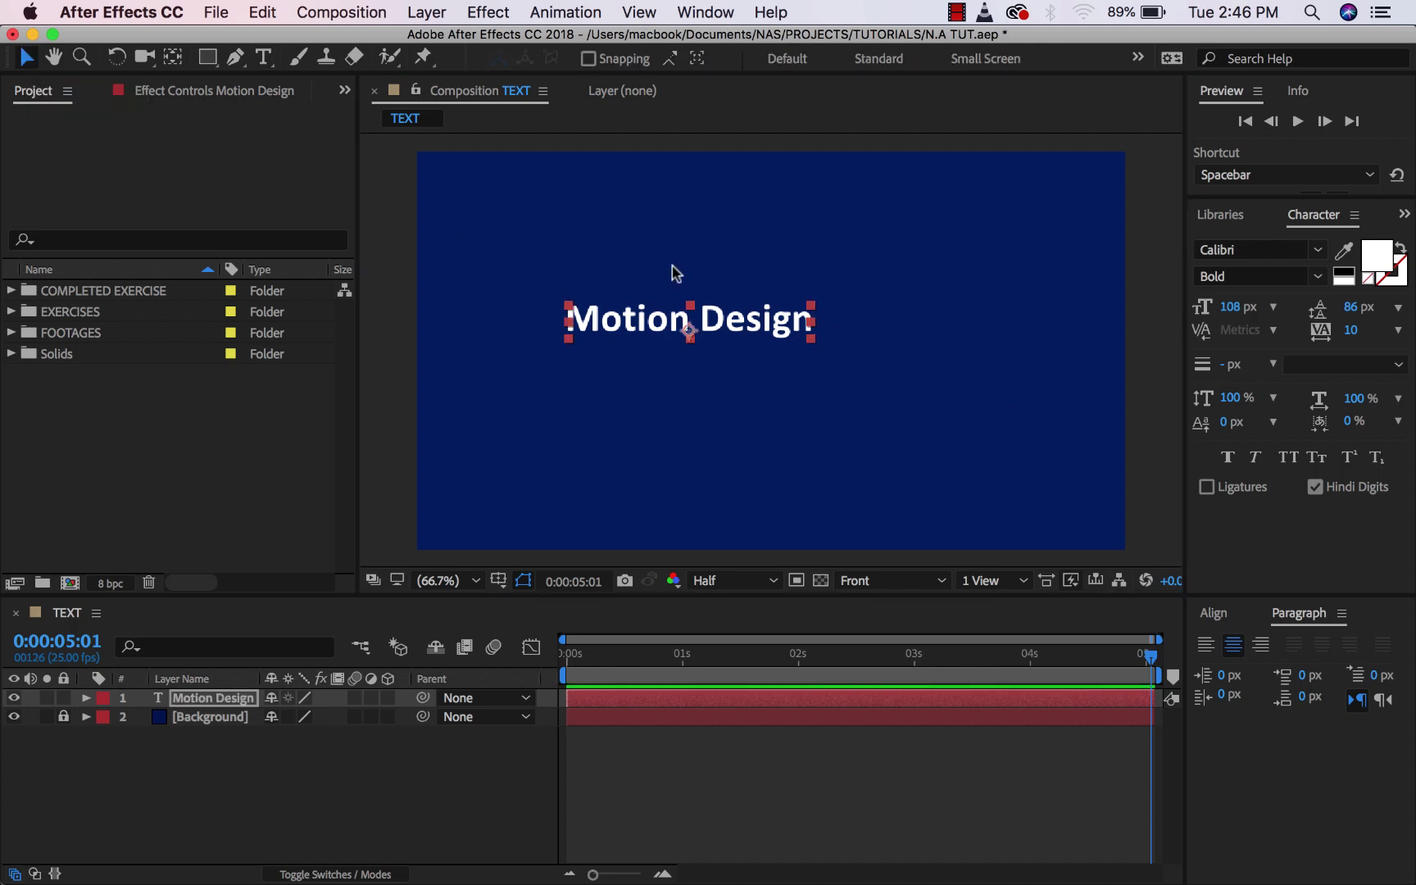
{"action": "left_click_drag", "start_coordinate": [736, 309], "coordinate": [816, 351]}
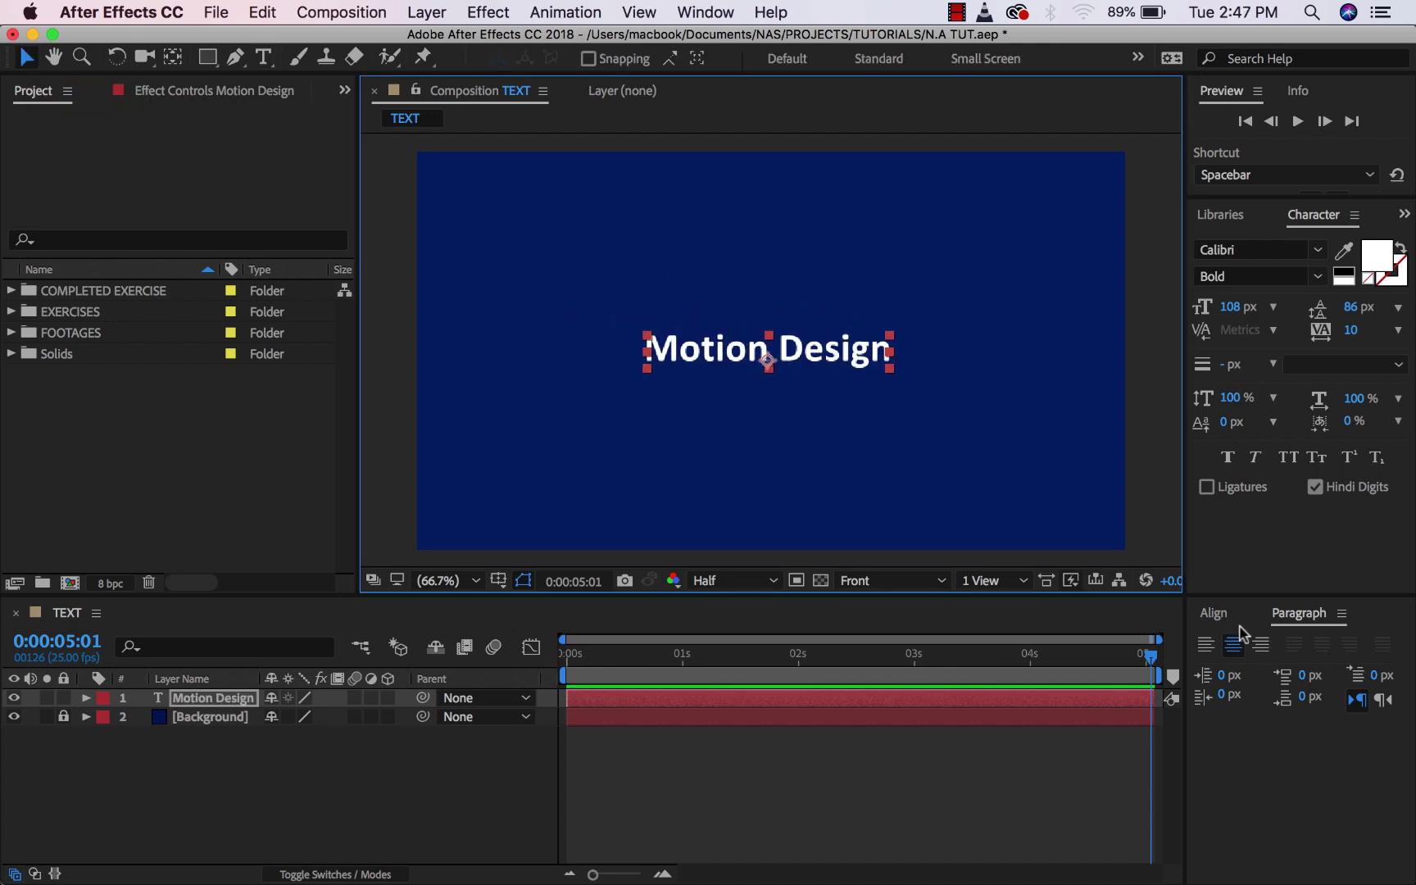
{"action": "left_click", "coordinate": [1213, 614]}
{"action": "left_click", "coordinate": [1247, 668]}
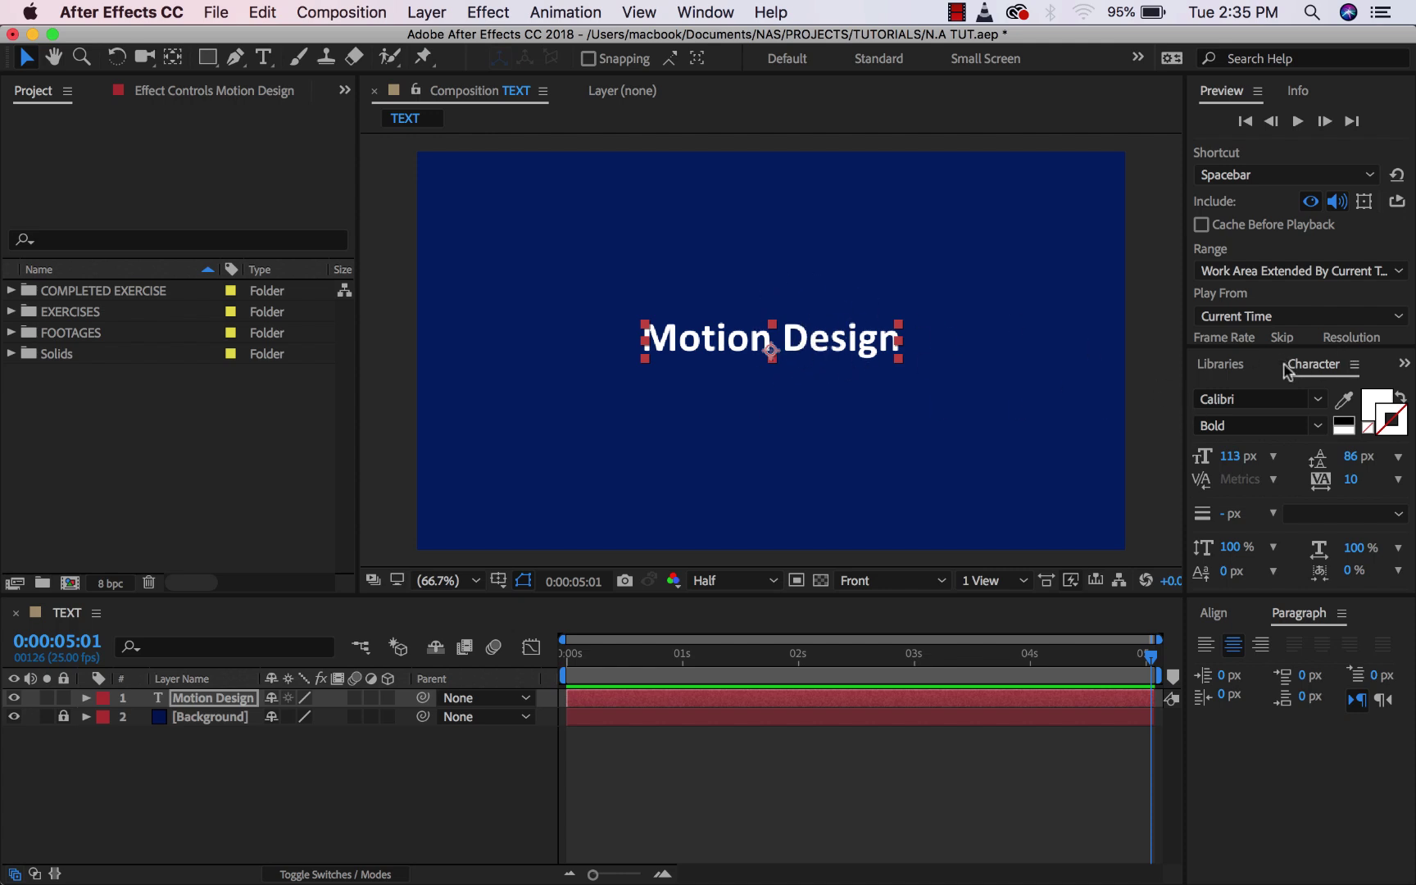
- Enlarge the Character panel and drag the viewer divider left to give it more room
{"action": "left_click_drag", "start_coordinate": [1308, 344], "coordinate": [1307, 194]}
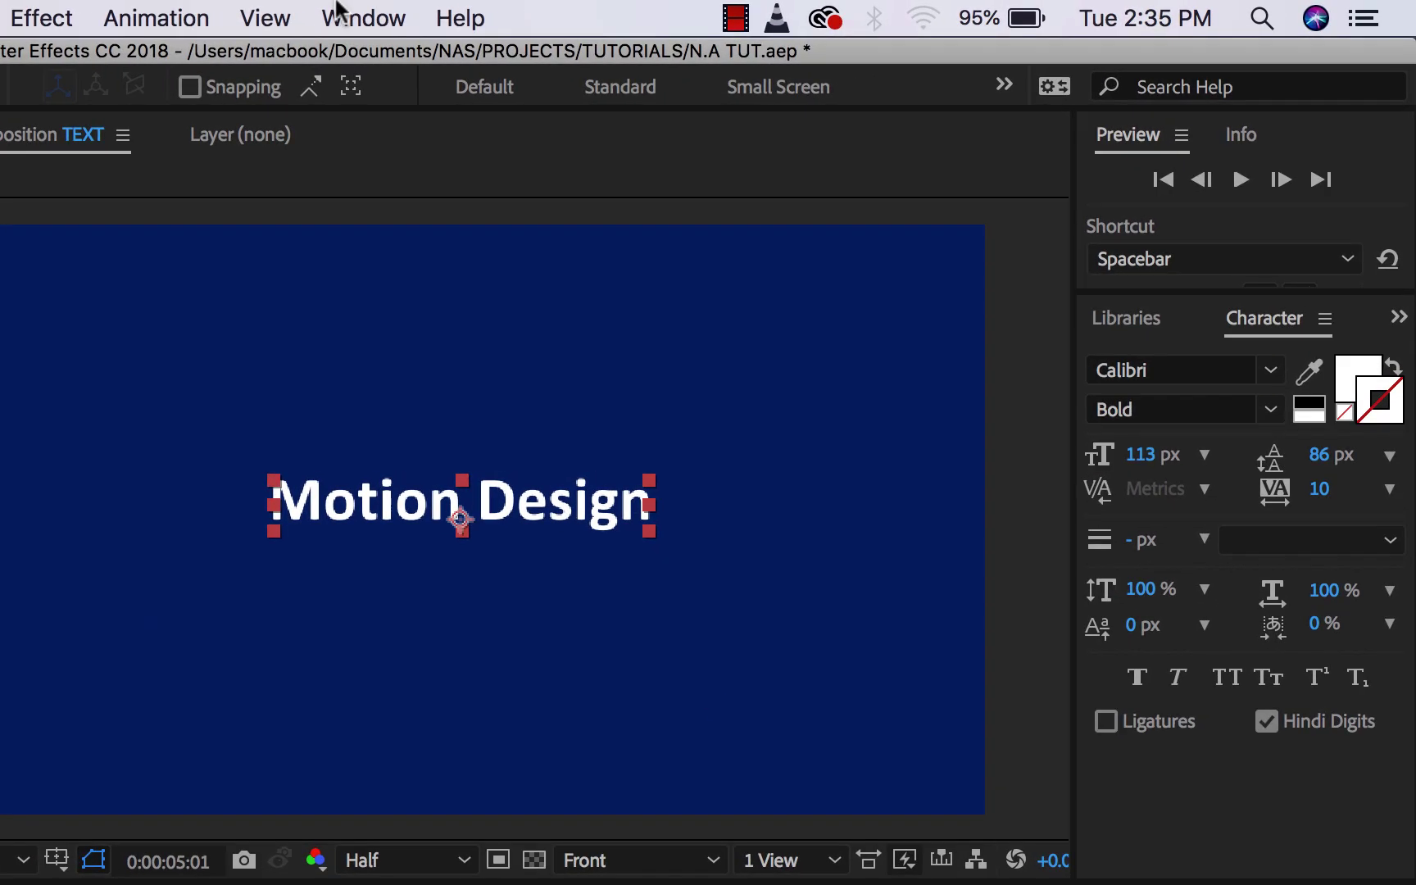
{"action": "left_click", "coordinate": [357, 16]}
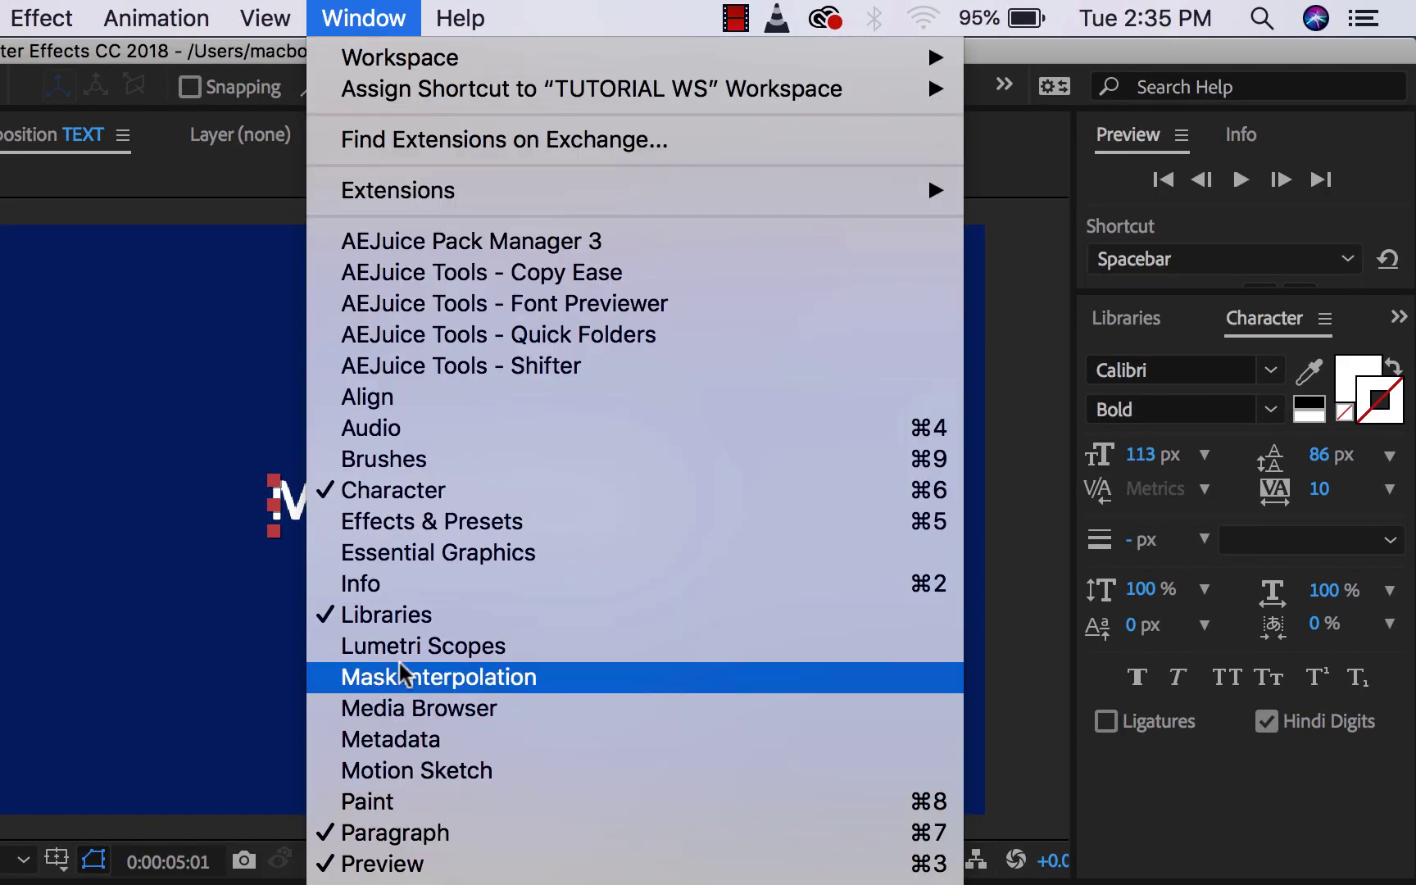
{"action": "left_click", "coordinate": [1246, 324]}
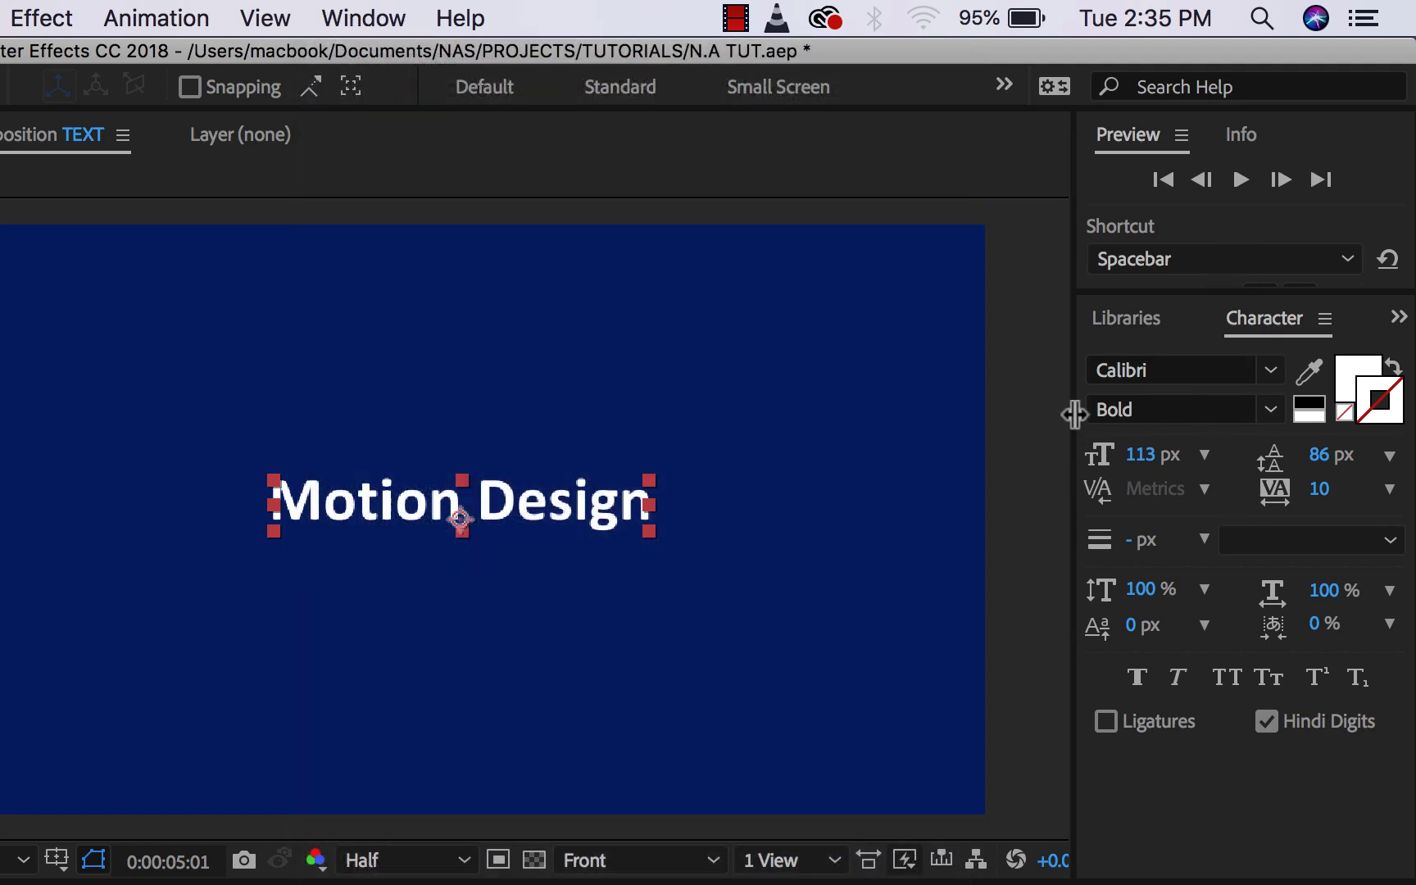
{"action": "left_click_drag", "start_coordinate": [1075, 414], "coordinate": [897, 425]}
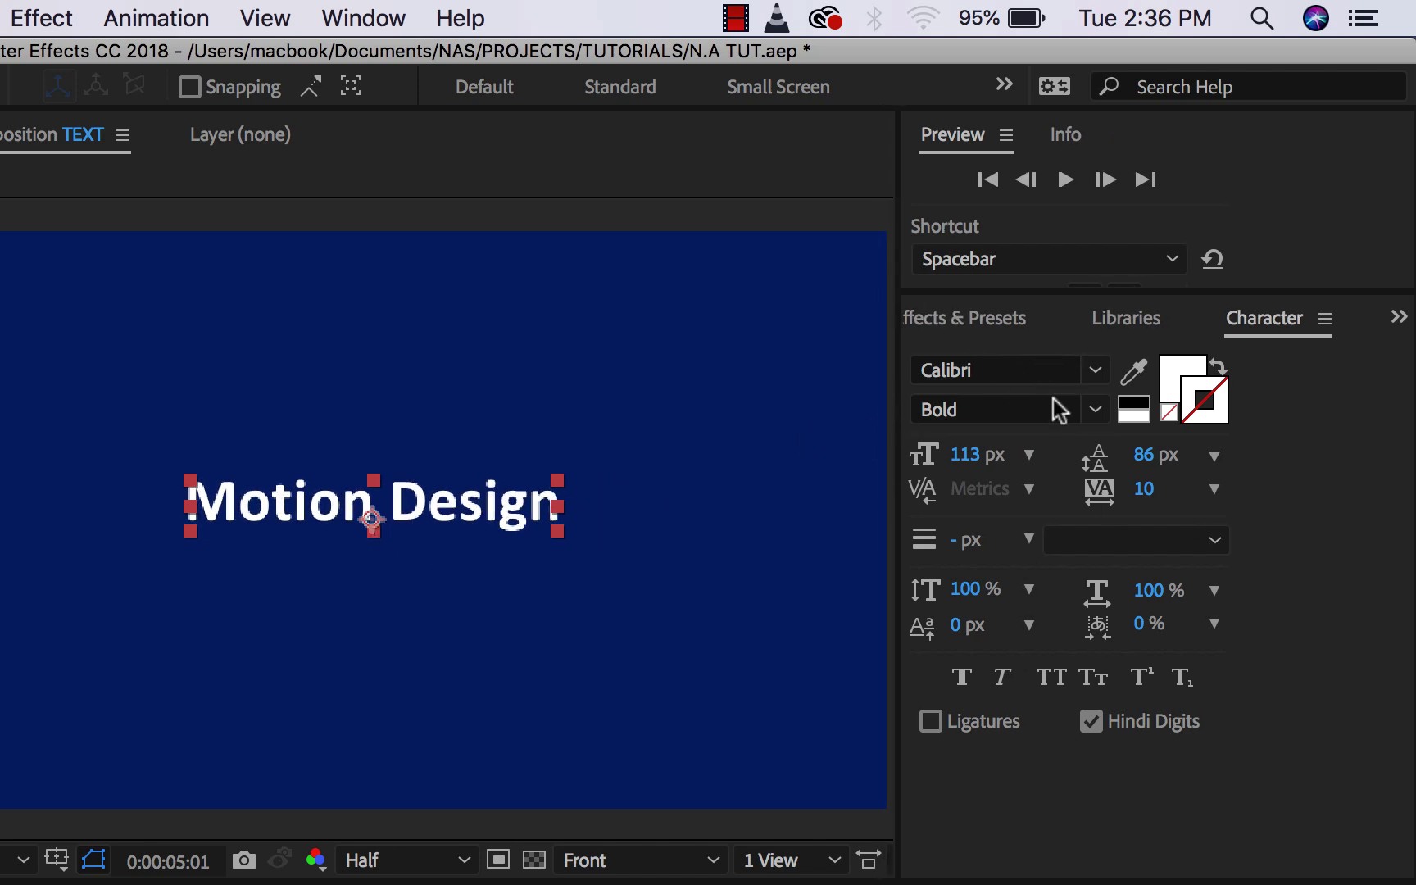
{"action": "left_click", "coordinate": [1102, 373]}
{"action": "scroll", "coordinate": [812, 807], "scroll_direction": "down", "scroll_amount": 5}
{"action": "scroll", "coordinate": [828, 795], "scroll_direction": "down", "scroll_amount": 12}
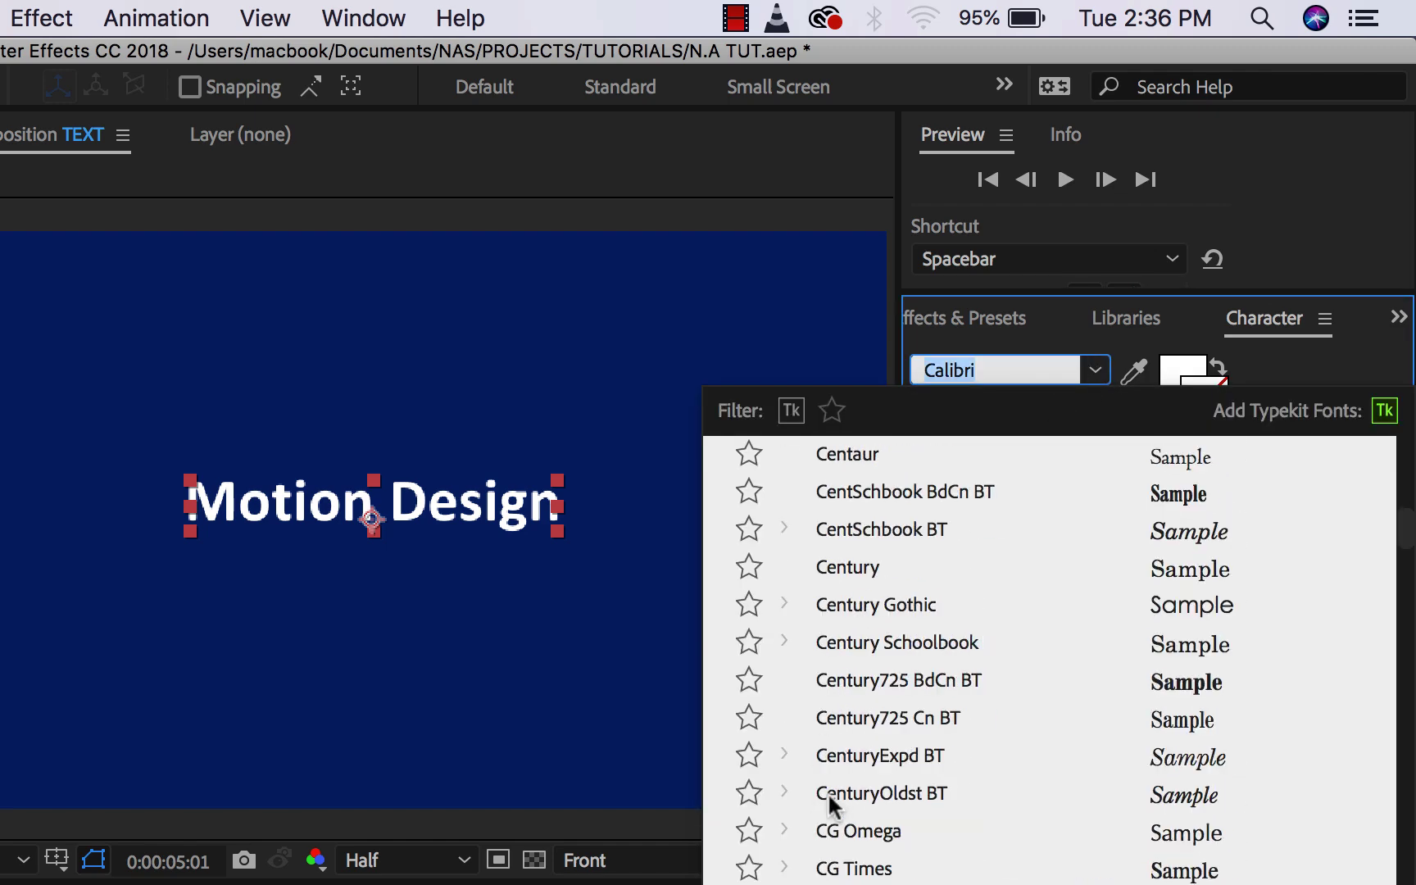
{"action": "scroll", "coordinate": [852, 764], "scroll_direction": "up", "scroll_amount": 10}
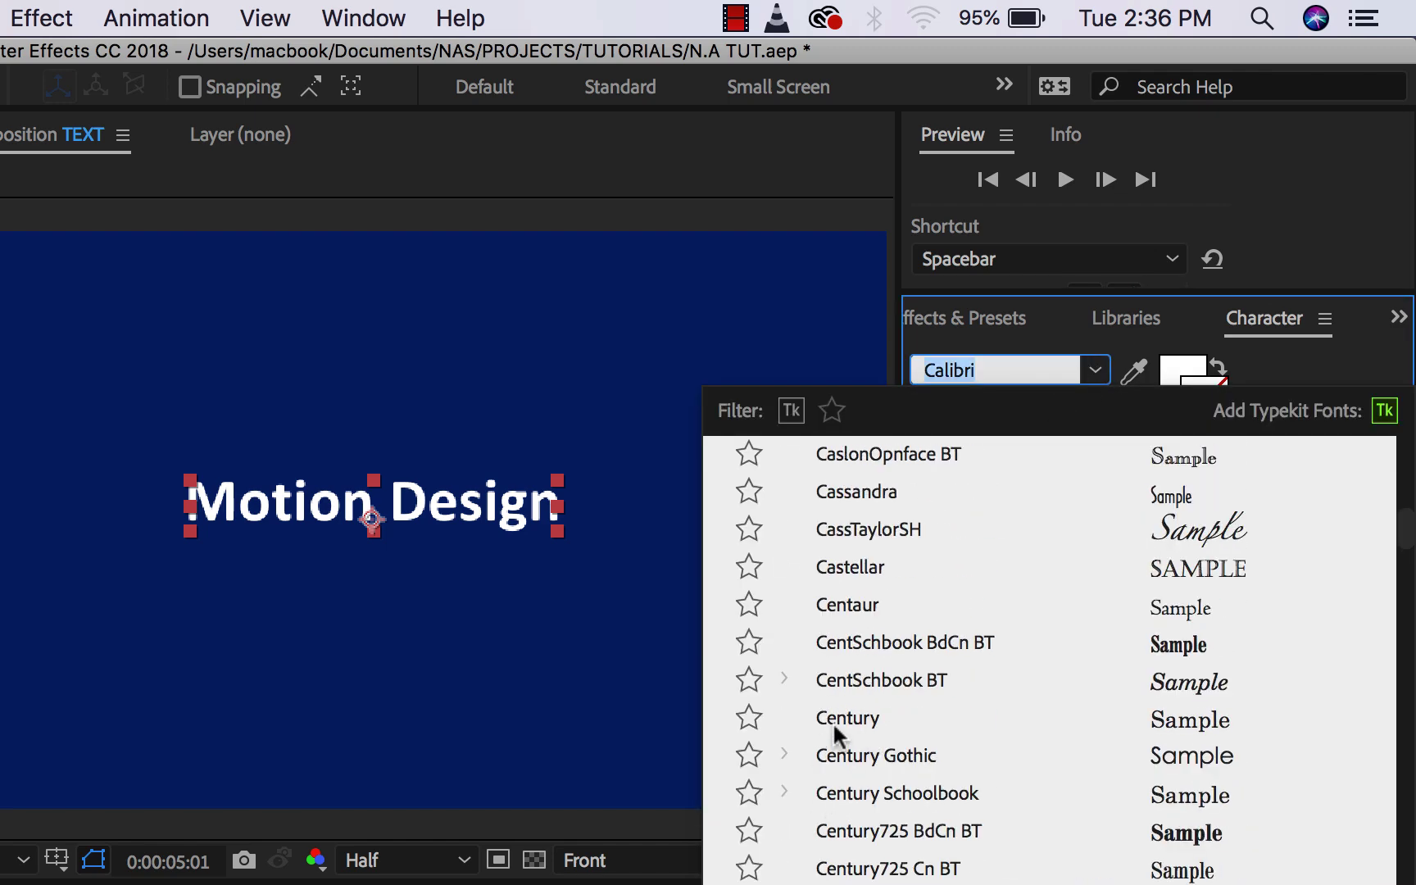
{"action": "left_click", "coordinate": [834, 717]}
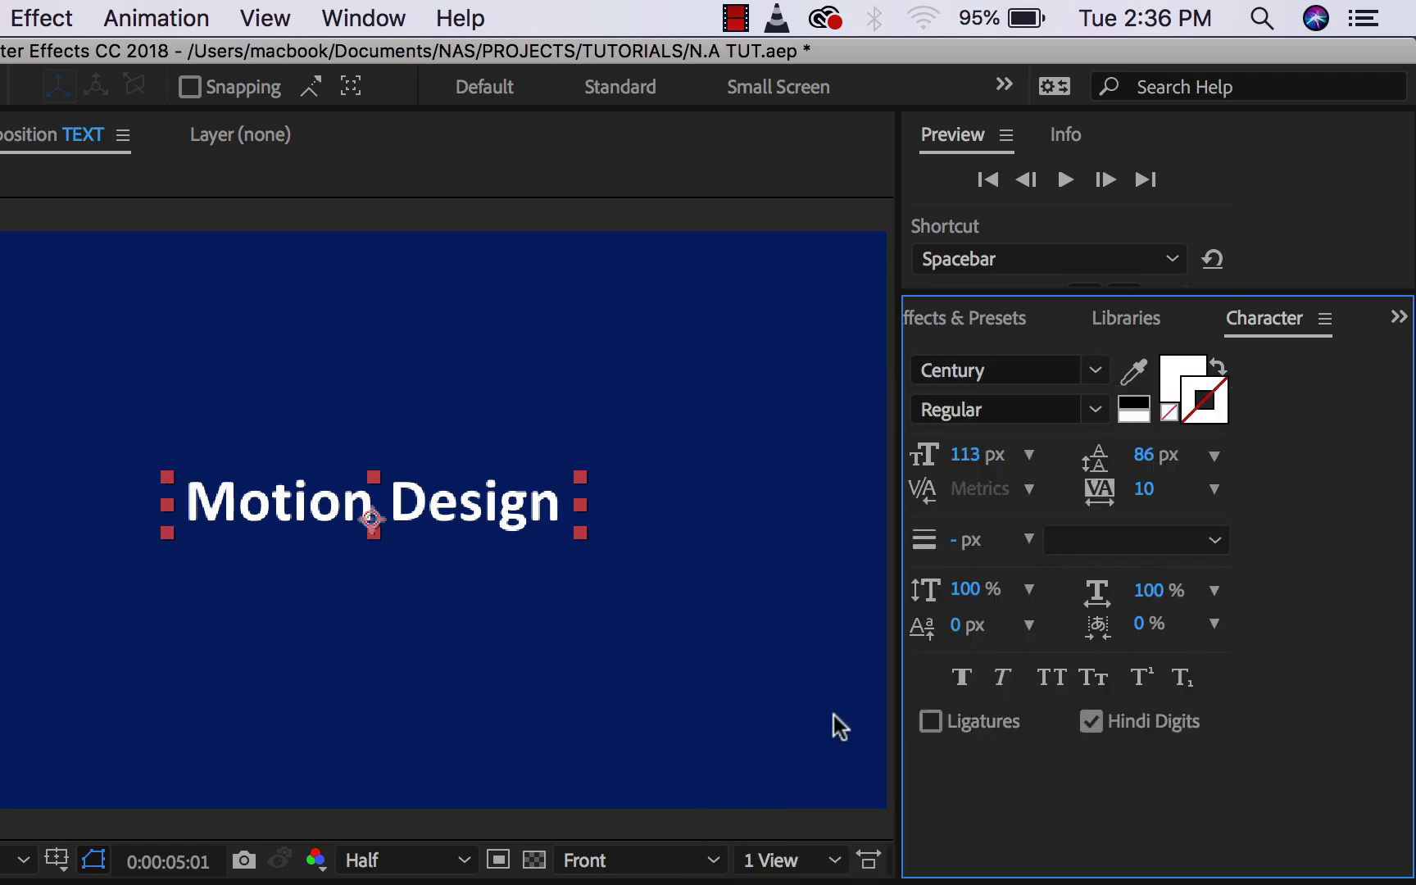
{"action": "left_click", "coordinate": [1089, 407]}
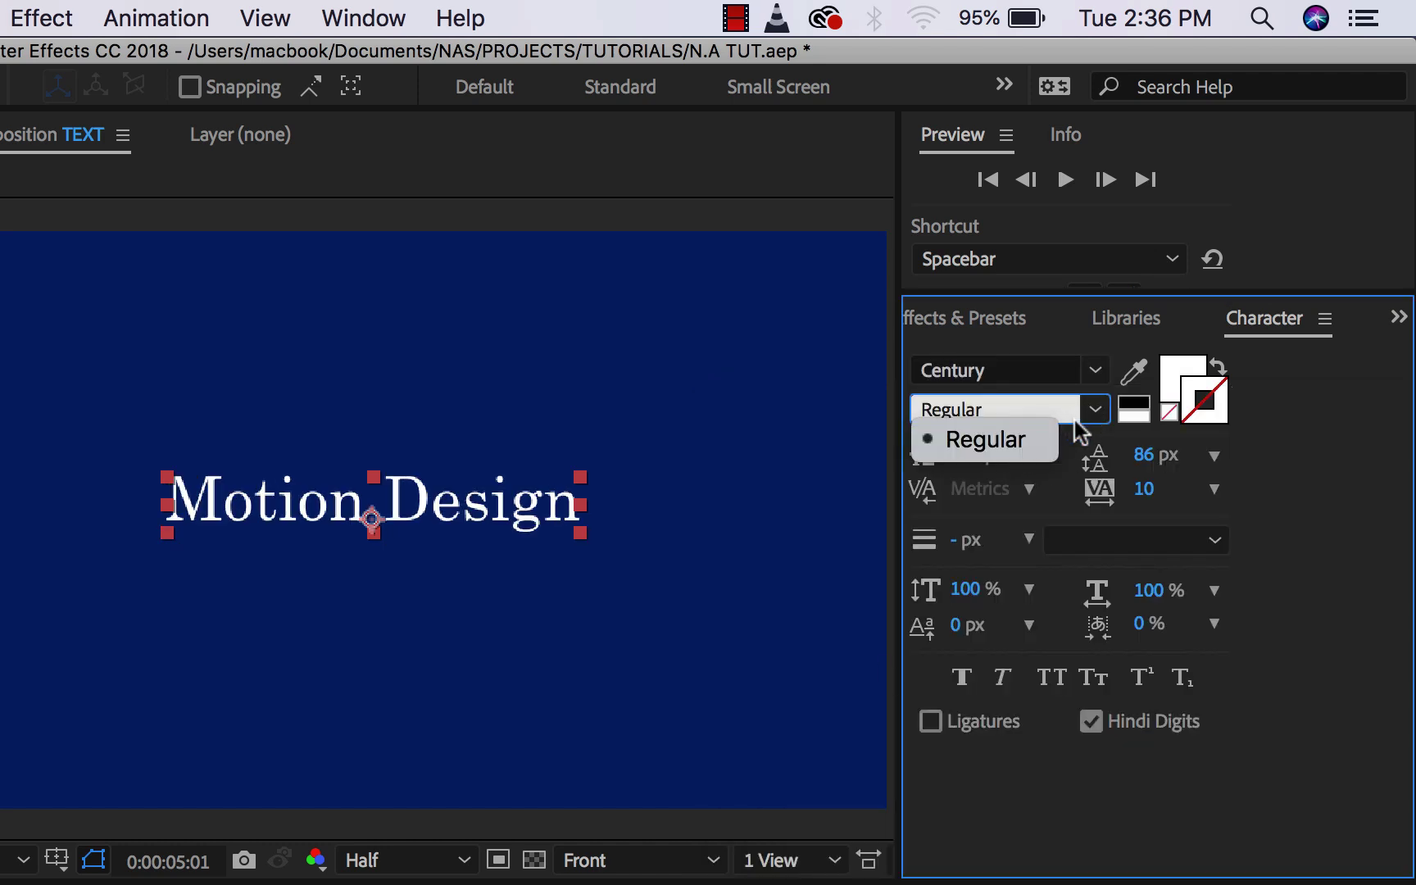
{"action": "left_click", "coordinate": [1098, 377]}
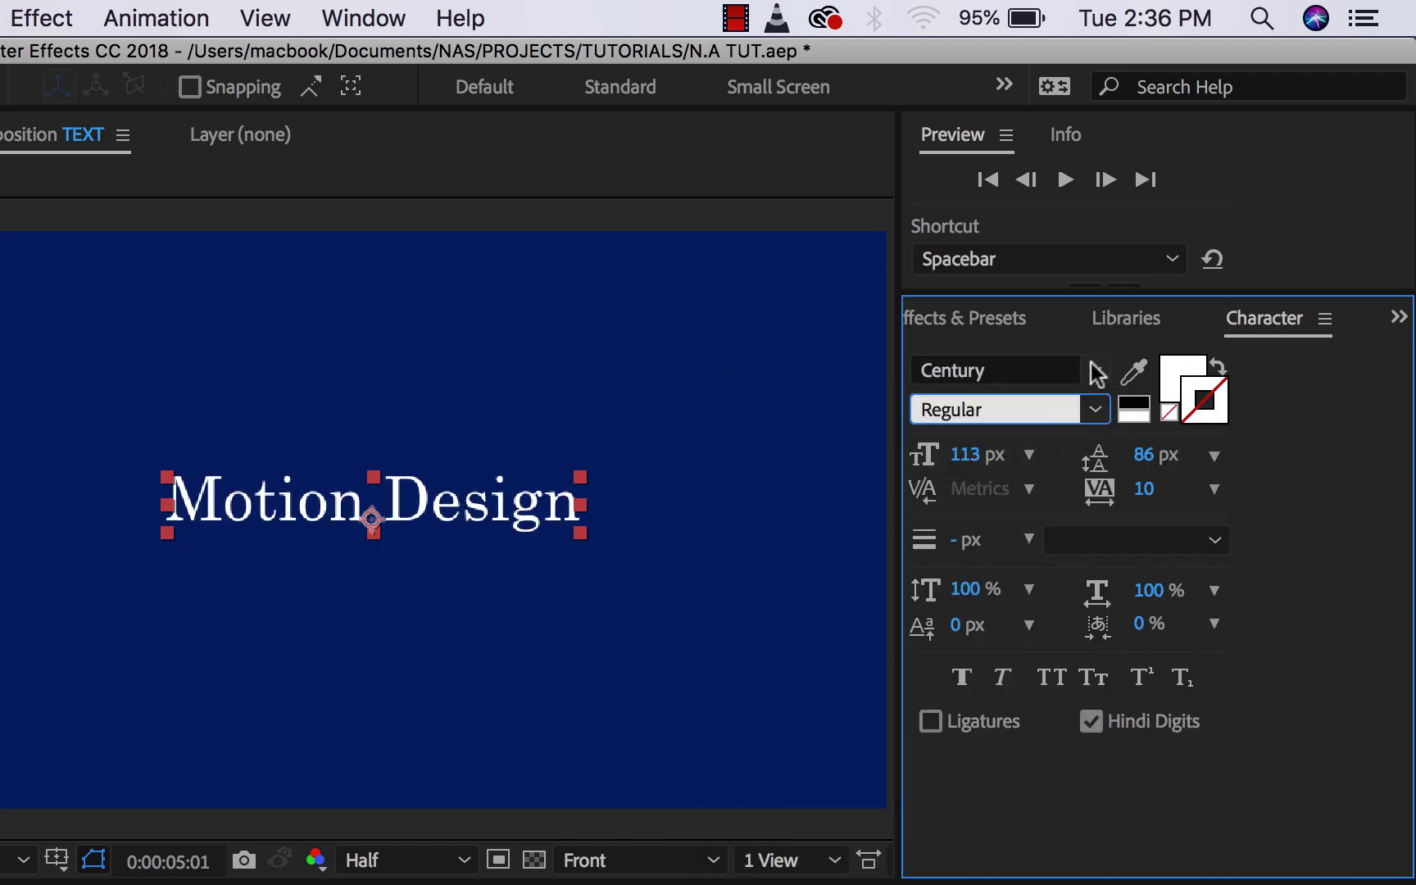
{"action": "left_click", "coordinate": [1096, 372]}
{"action": "scroll", "coordinate": [961, 630], "scroll_direction": "up", "scroll_amount": 10}
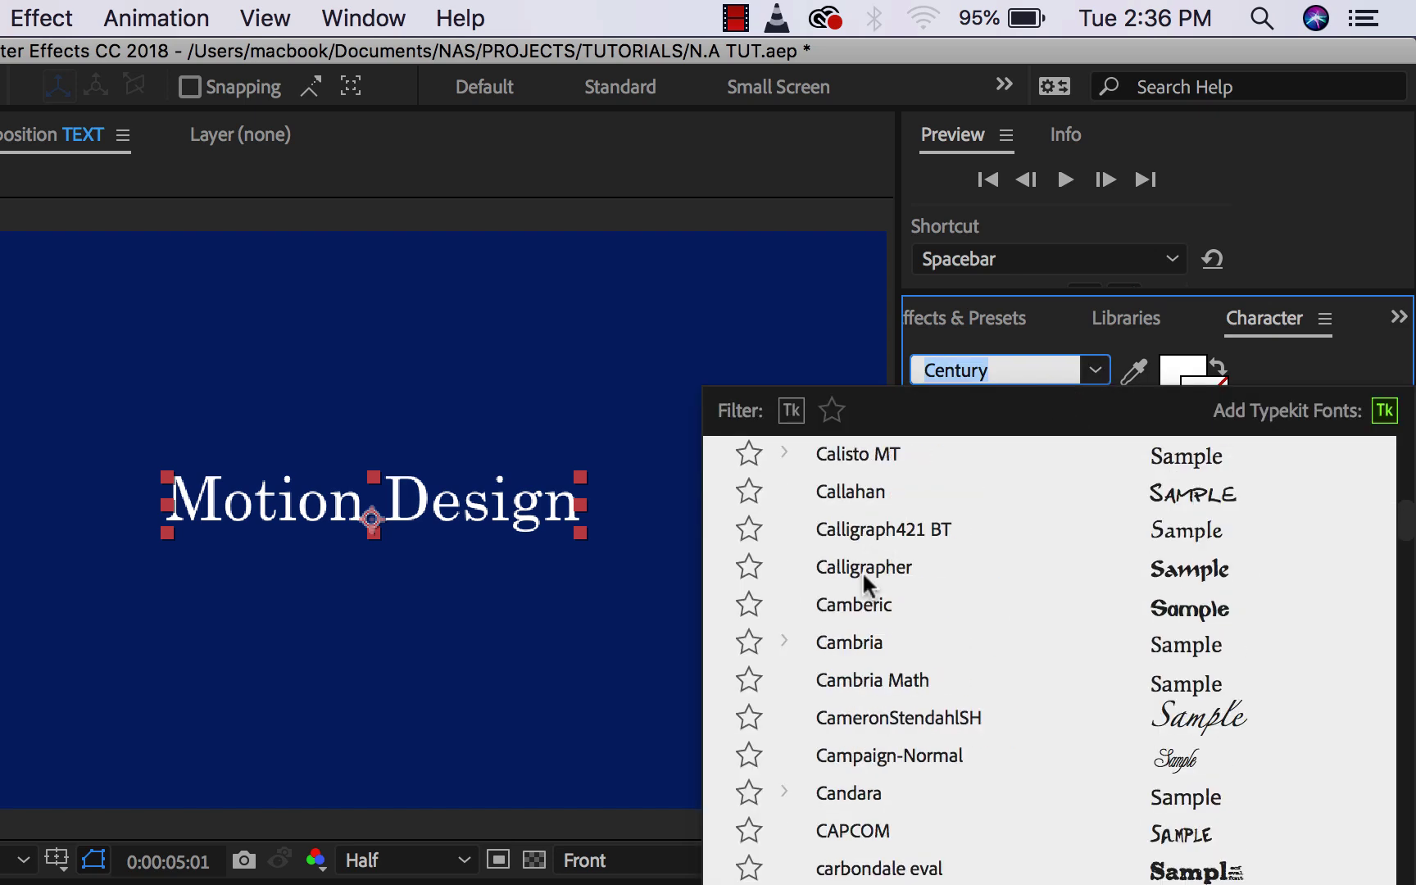
{"action": "left_click", "coordinate": [1024, 376]}
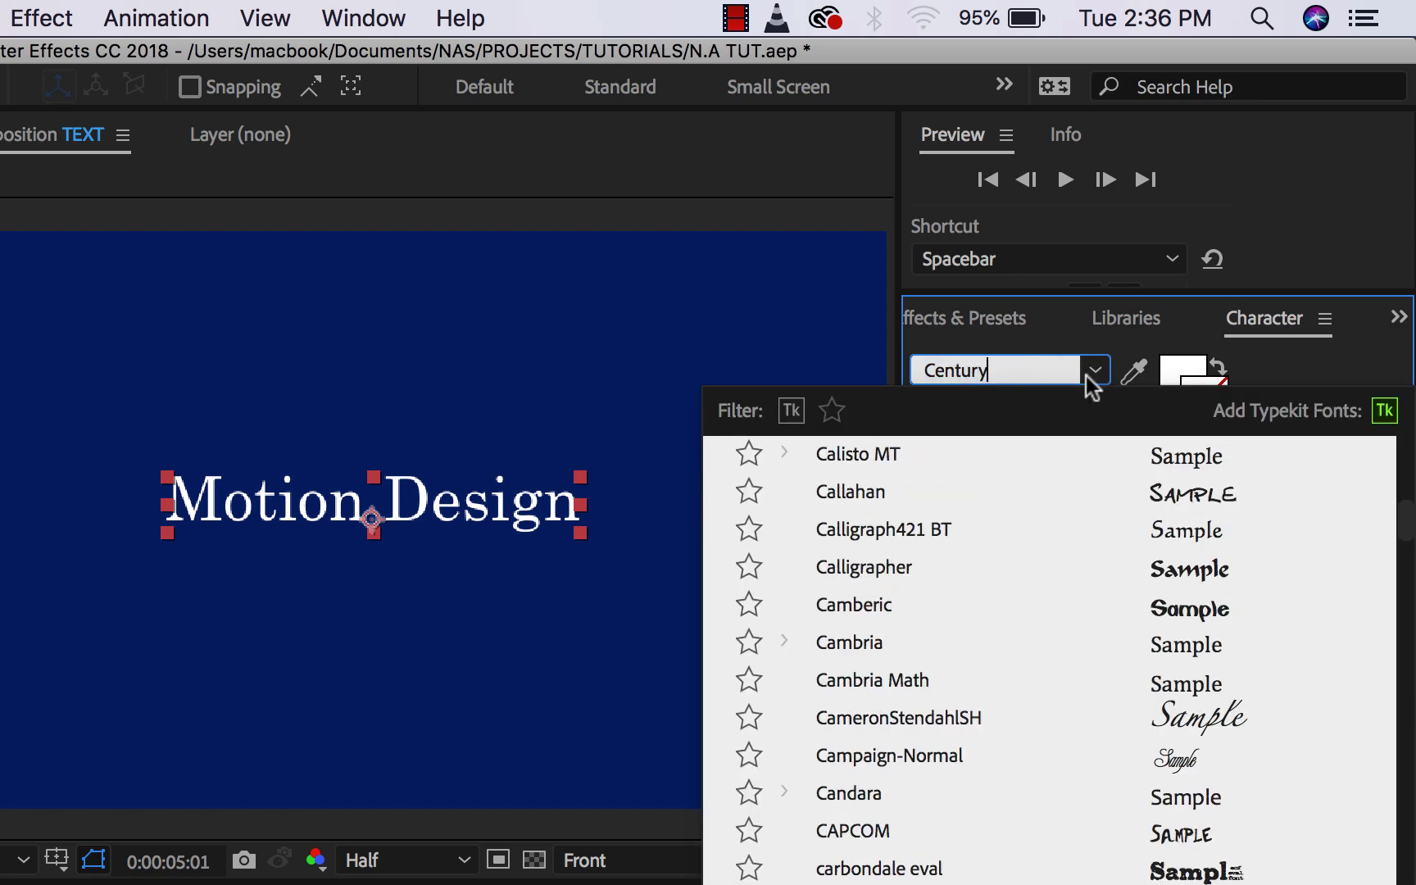
{"action": "key", "text": "BackSpace"}
{"action": "key", "text": "BackSpace"}
{"action": "key", "text": "BackSpace"}
{"action": "key", "text": "BackSpace"}
{"action": "key", "text": "BackSpace"}
{"action": "key", "text": "BackSpace"}
{"action": "type", "text": "alib"}
{"action": "left_click", "coordinate": [860, 611]}
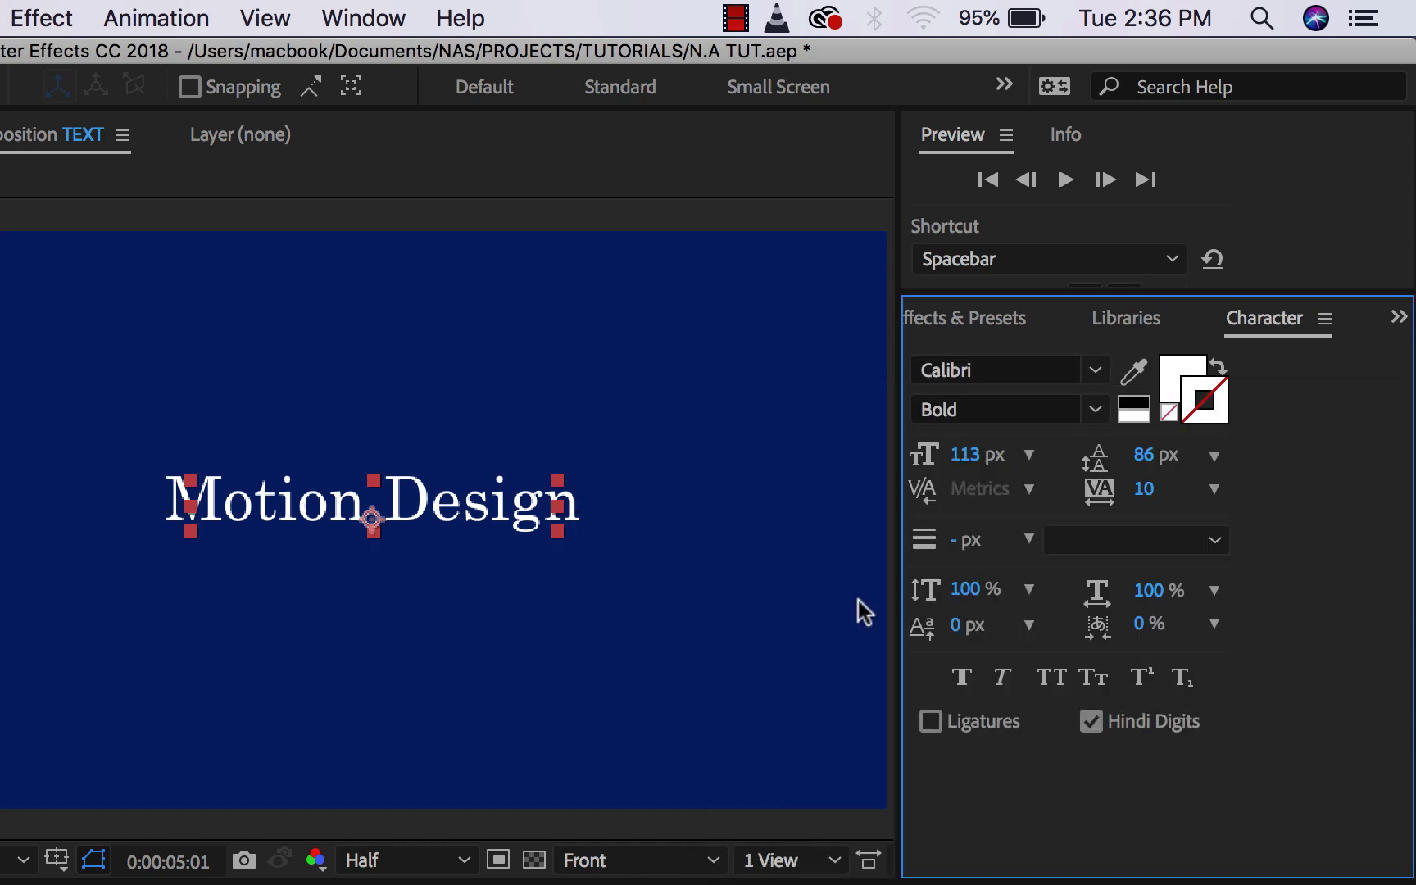
{"action": "left_click", "coordinate": [1095, 409]}
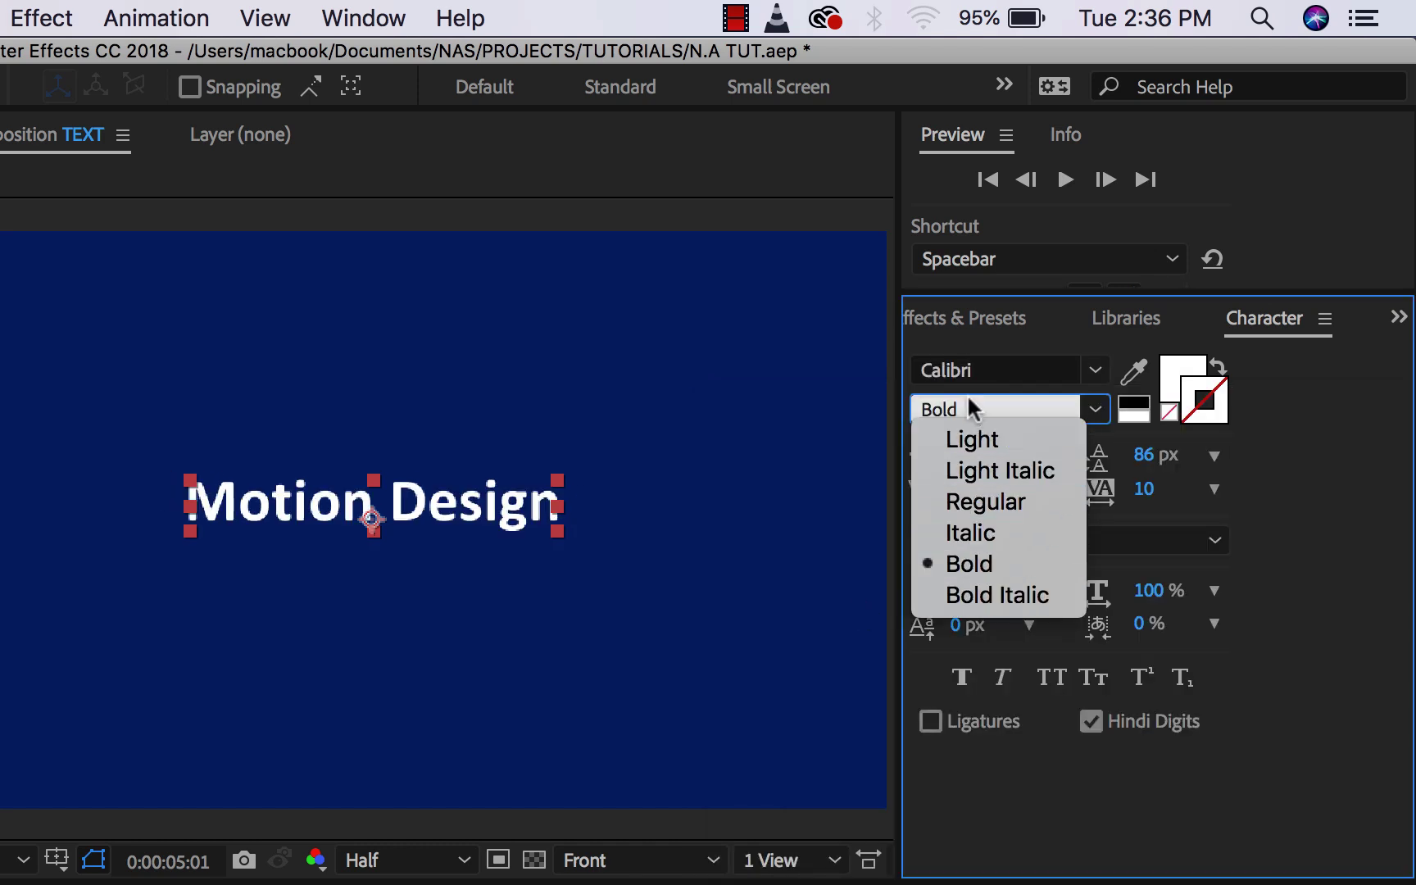
{"action": "left_click", "coordinate": [1344, 485]}
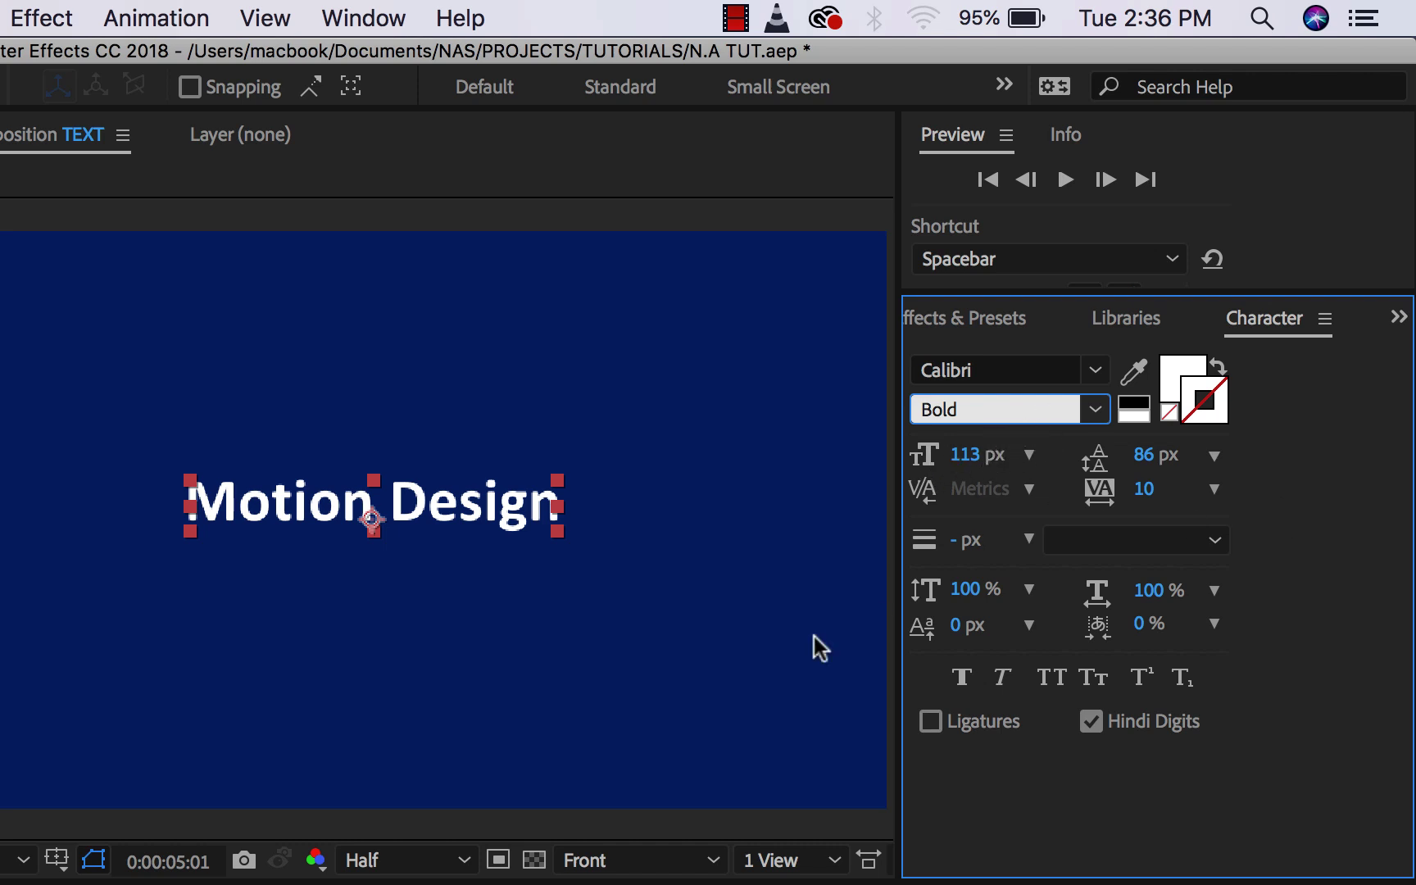
{"action": "left_click", "coordinate": [1332, 540]}
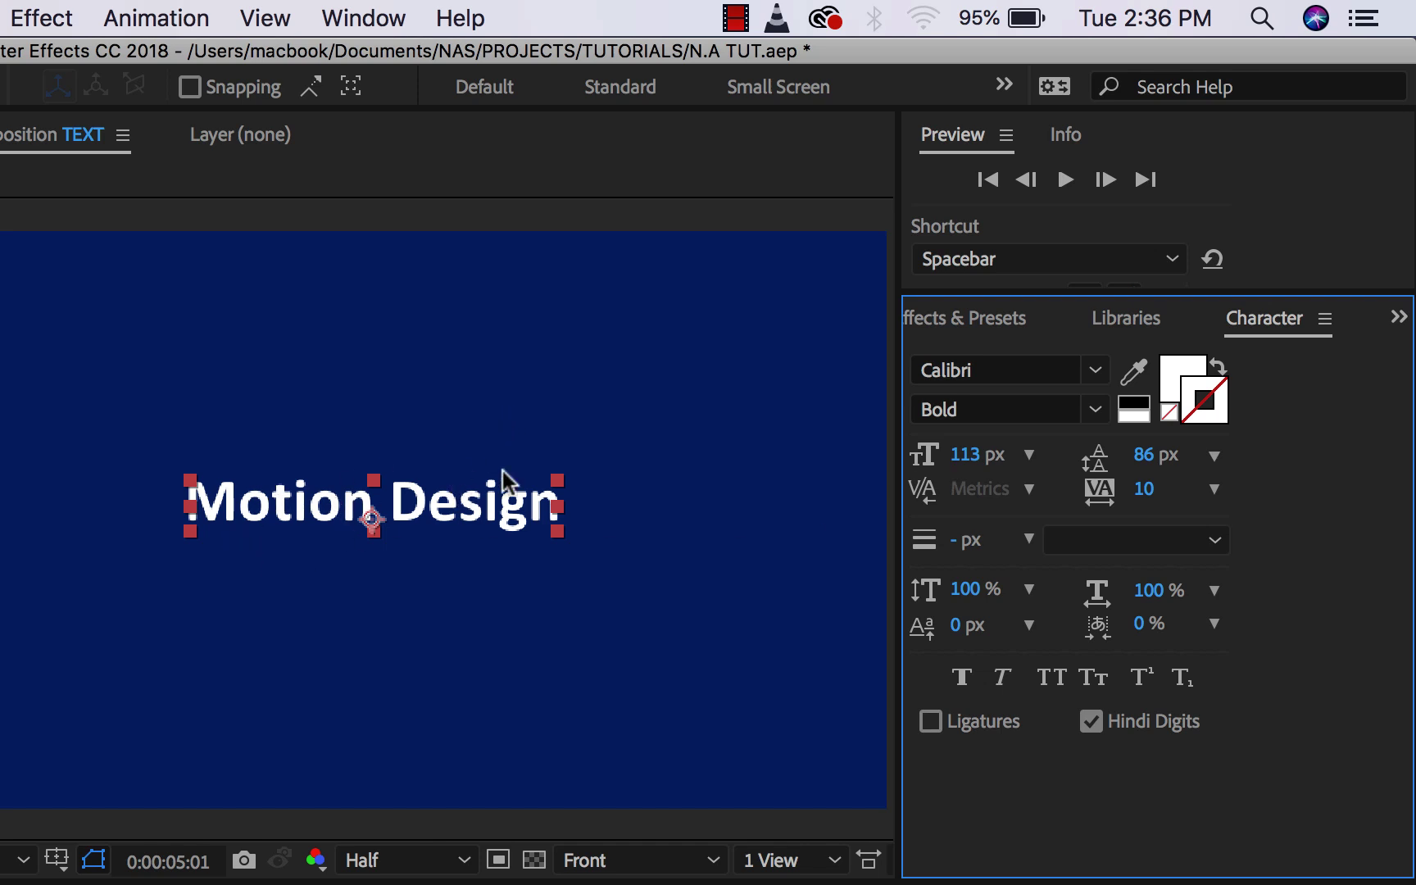
- Scrub the Character panel font size until it reads 108 px
{"action": "left_click_drag", "start_coordinate": [967, 456], "coordinate": [1027, 465]}
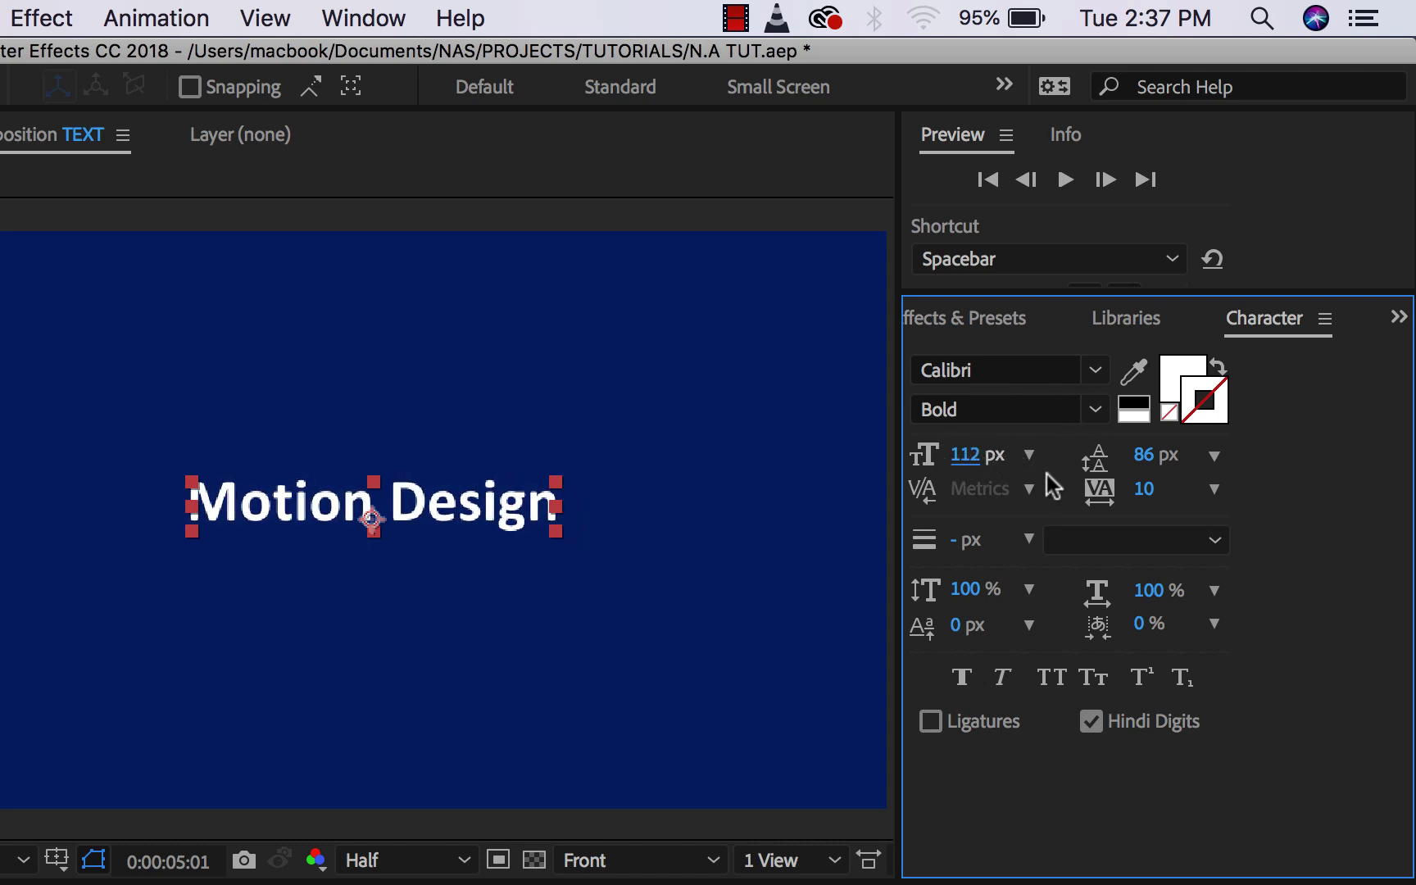
{"action": "left_click_drag", "start_coordinate": [943, 456], "coordinate": [967, 461]}
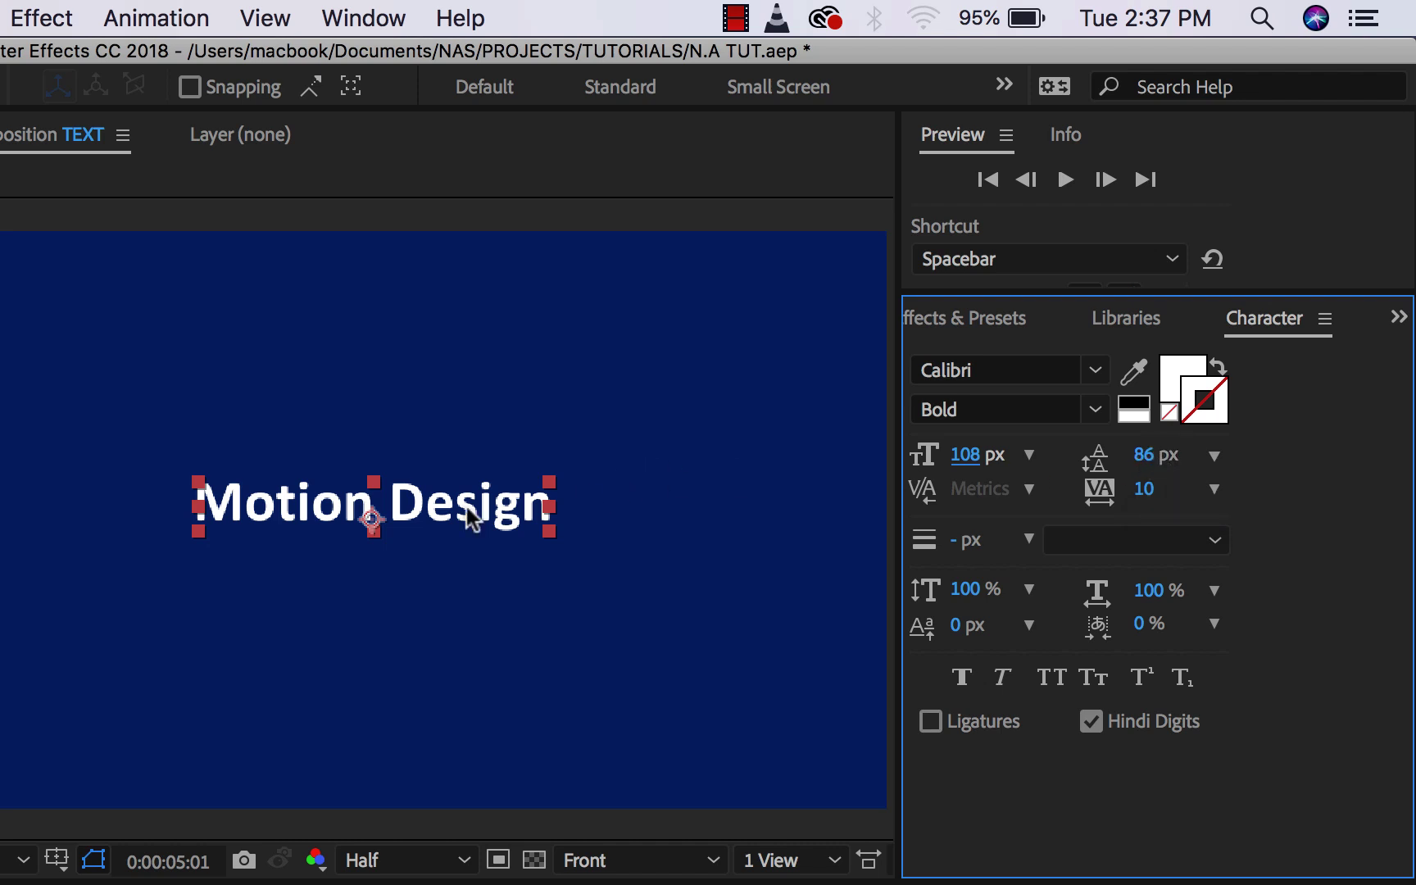
- Add a second line 'class course' below Motion Design and raise the leading to 86 px
{"action": "double_click", "coordinate": [502, 498]}
{"action": "left_click", "coordinate": [547, 489]}
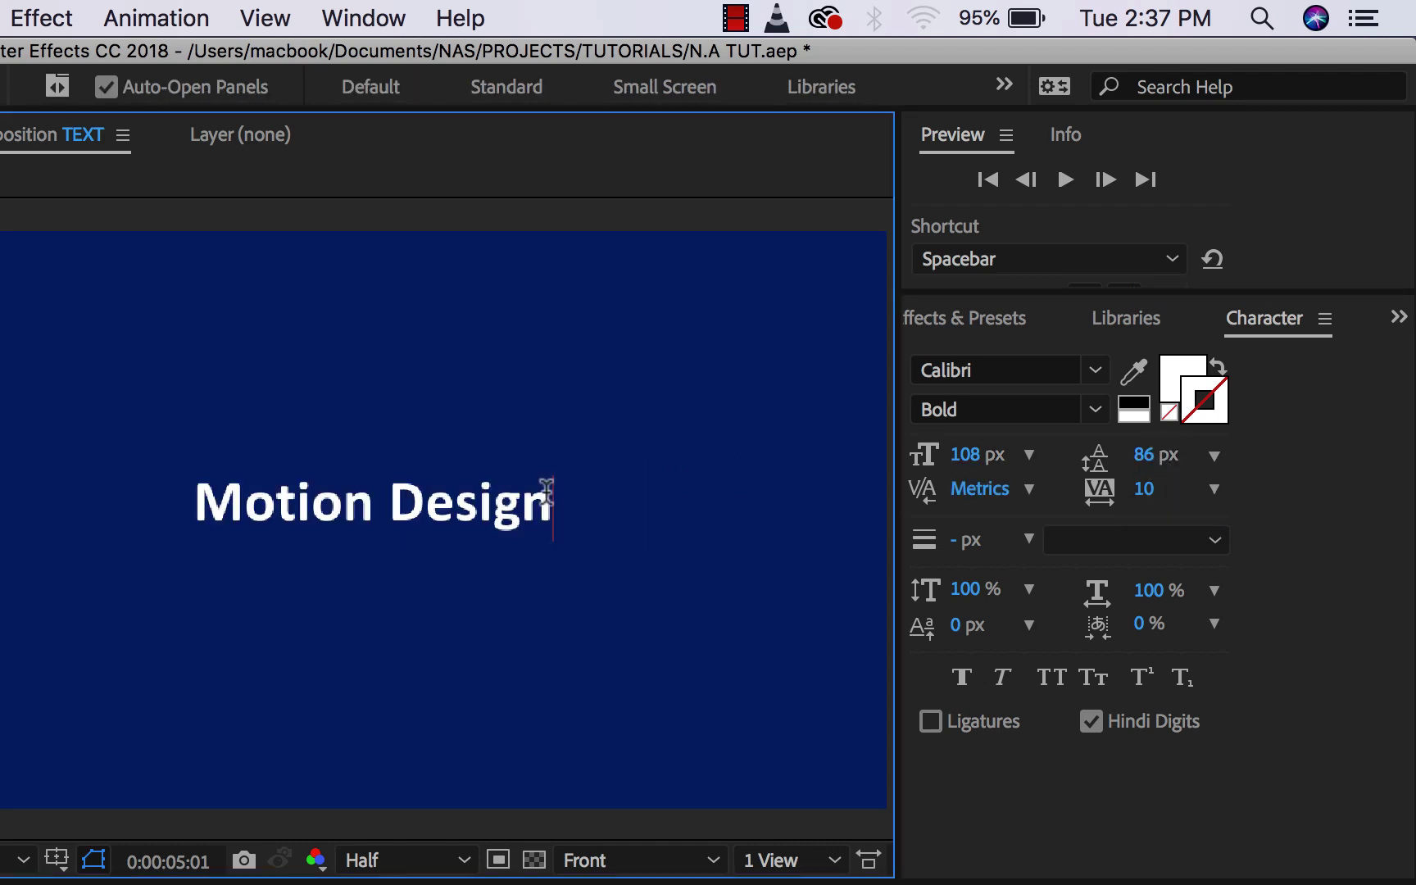
{"action": "type", "text": "class course"}
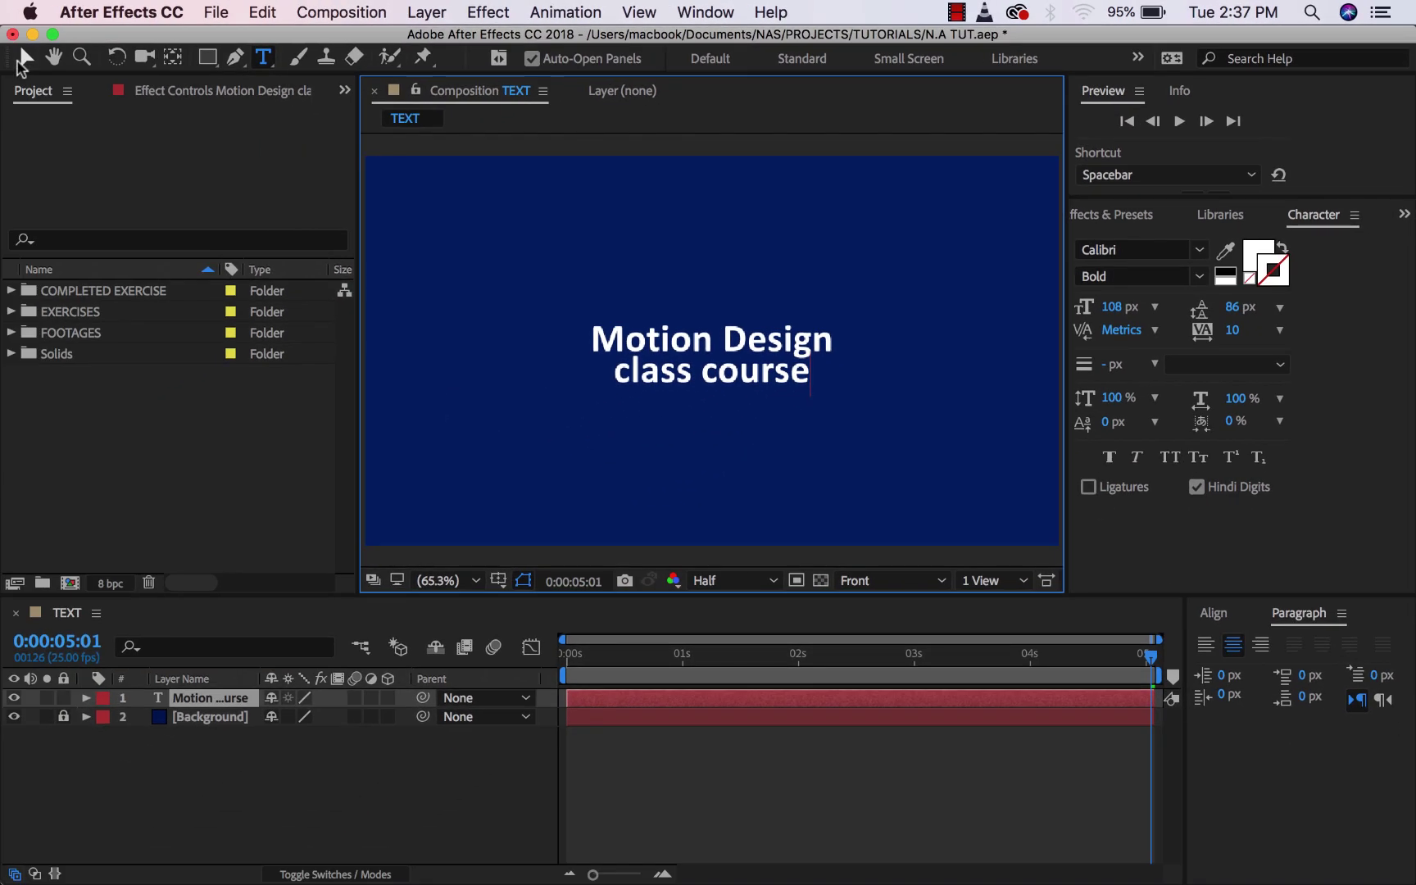
{"action": "left_click", "coordinate": [24, 59]}
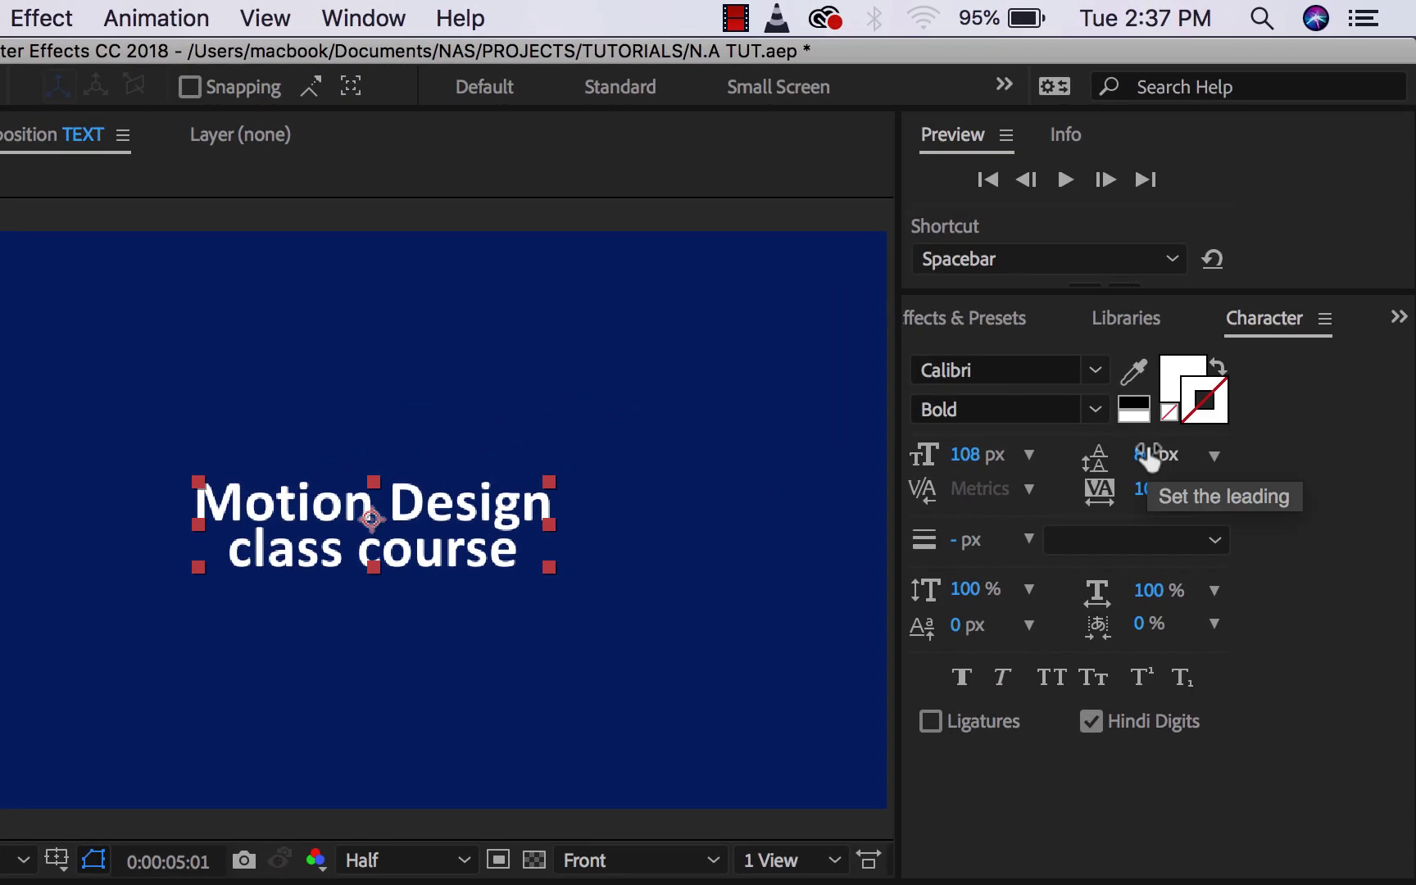
{"action": "mouse_move", "coordinate": [1150, 458]}
{"action": "left_mouse_down"}
{"action": "mouse_move", "coordinate": [1406, 471]}
{"action": "mouse_move", "coordinate": [1221, 479]}
{"action": "mouse_move", "coordinate": [1167, 461]}
{"action": "left_mouse_up"}
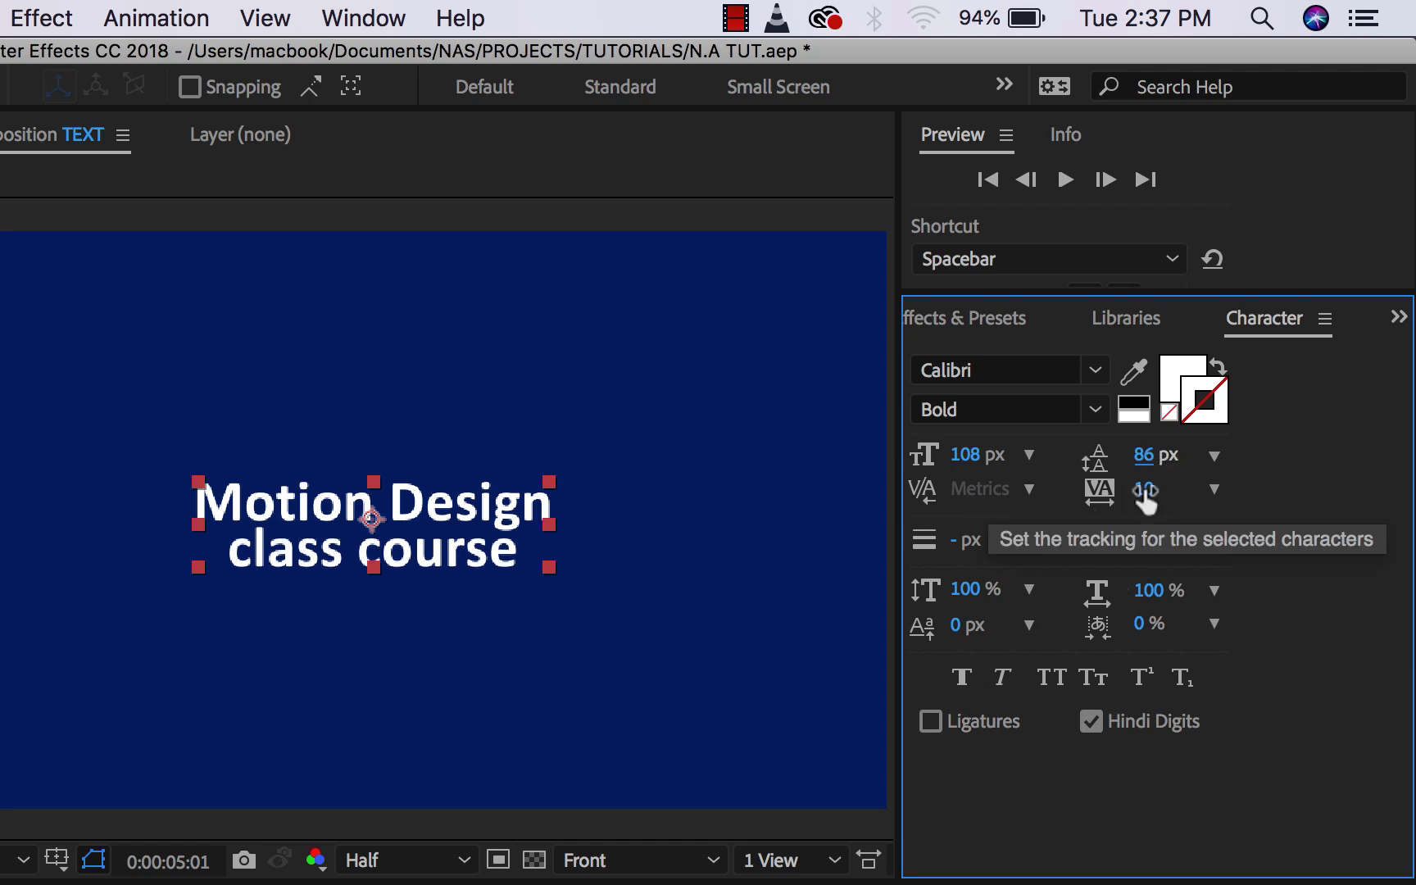
{"action": "left_click_drag", "start_coordinate": [1145, 492], "coordinate": [1180, 490]}
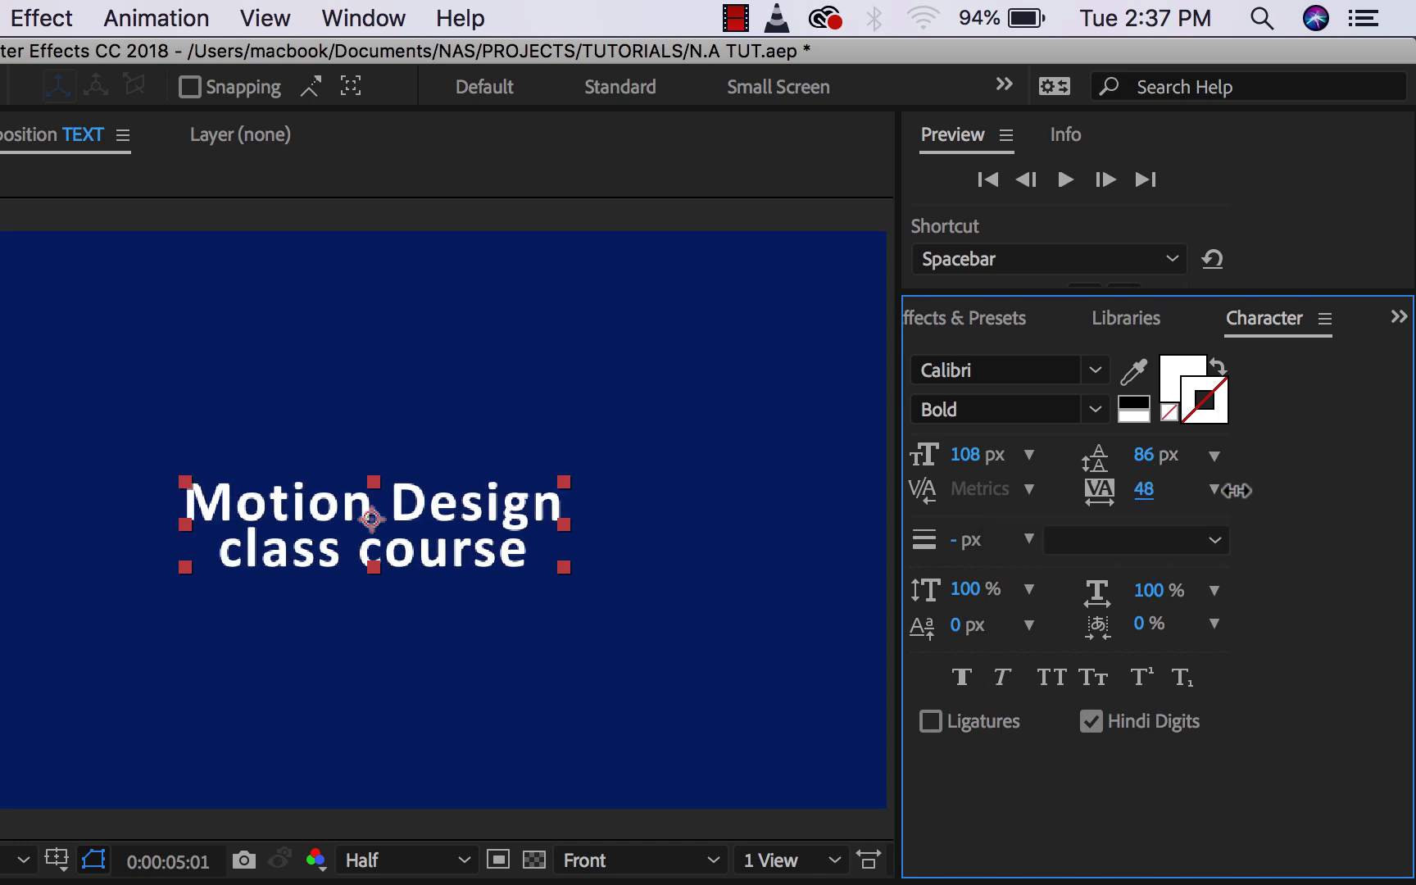
{"action": "left_click_drag", "start_coordinate": [1144, 490], "coordinate": [1307, 465]}
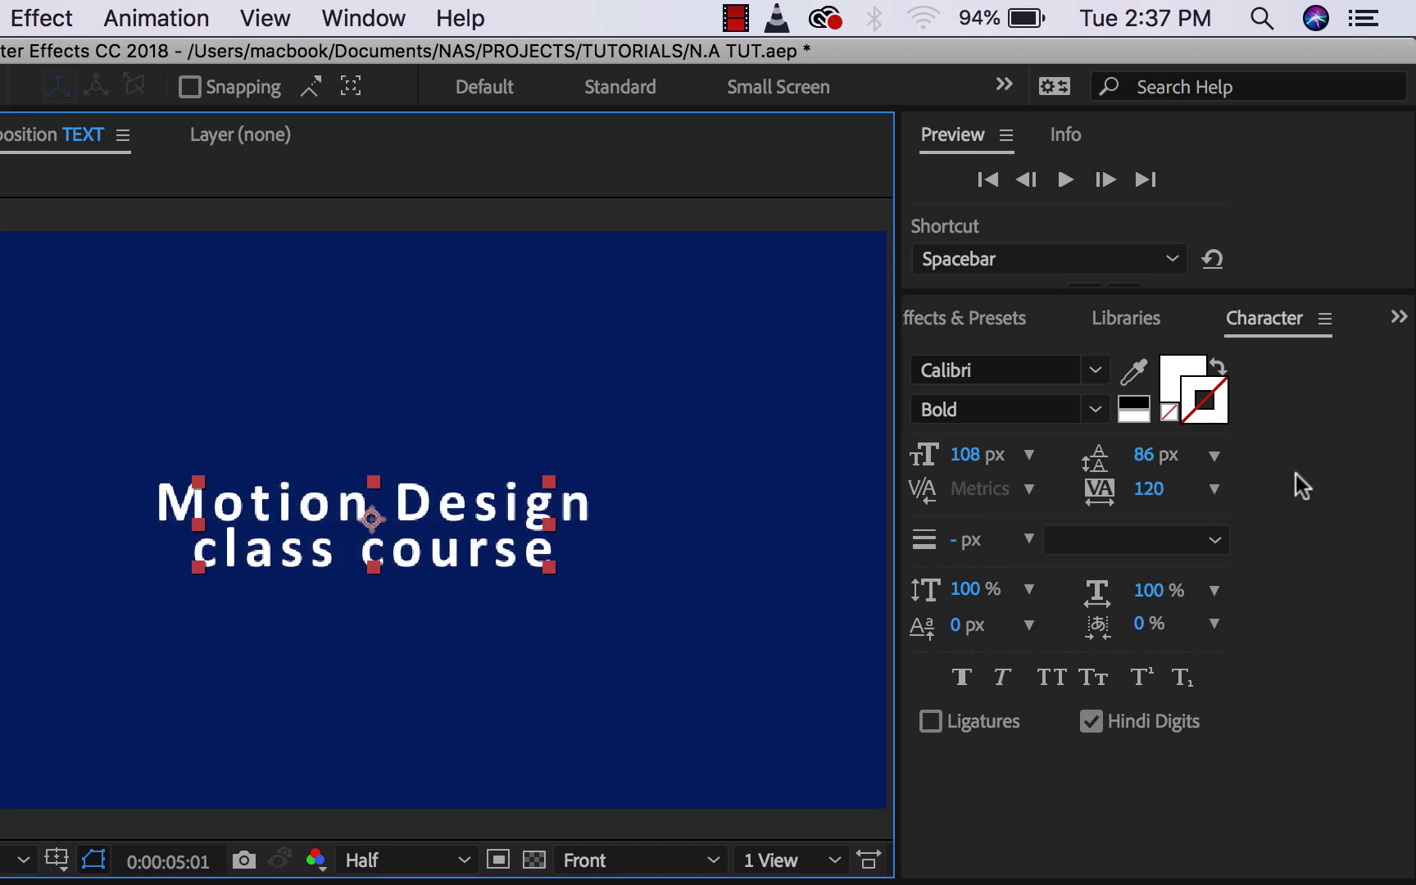
{"action": "key", "text": "super+z"}
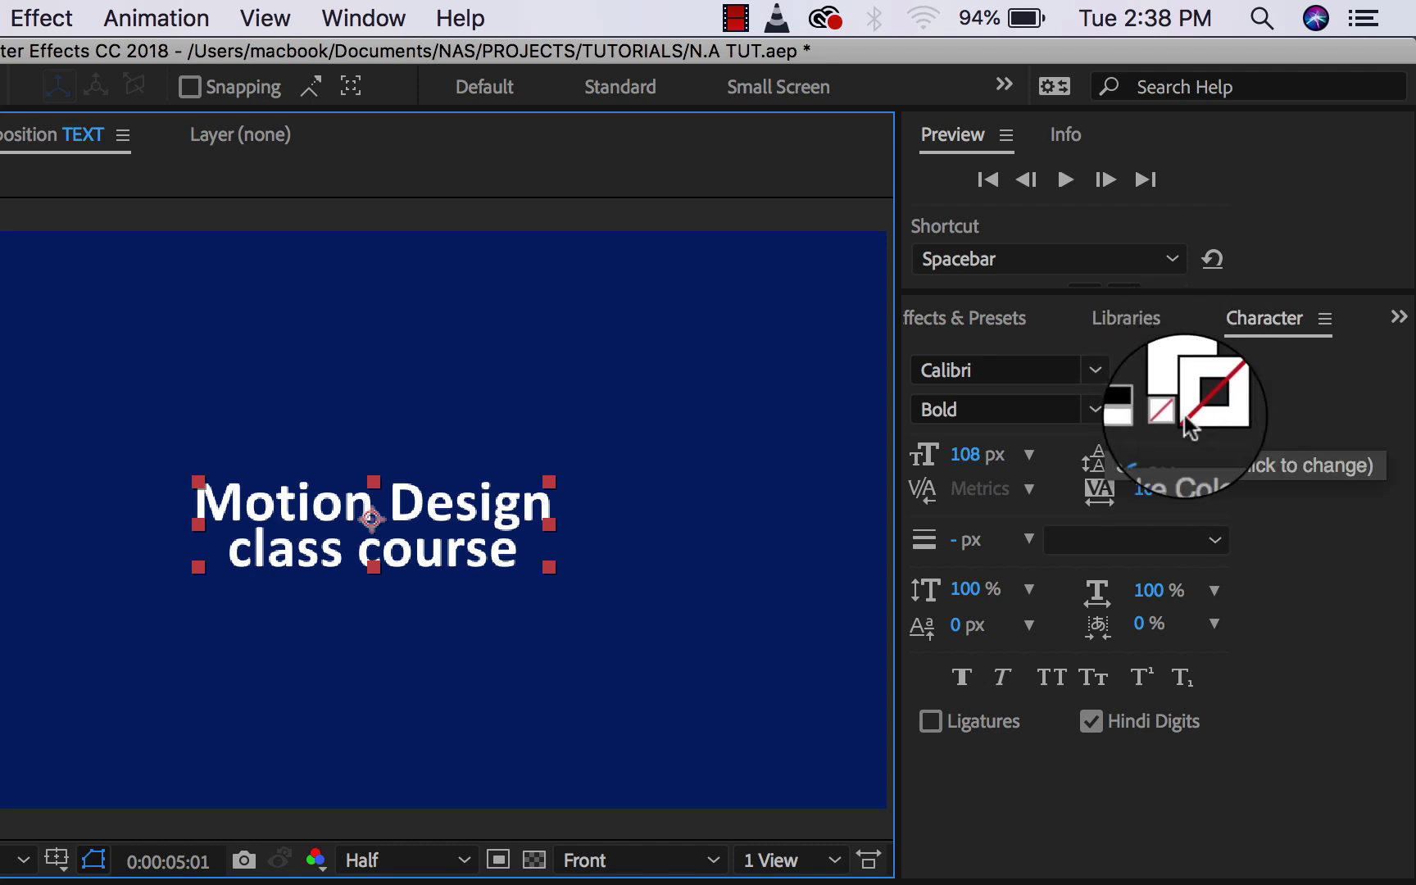
- Try a thicker red outline stroke on the text, then set the stroke colour to none
{"action": "left_click", "coordinate": [1214, 387]}
{"action": "left_click", "coordinate": [1214, 385]}
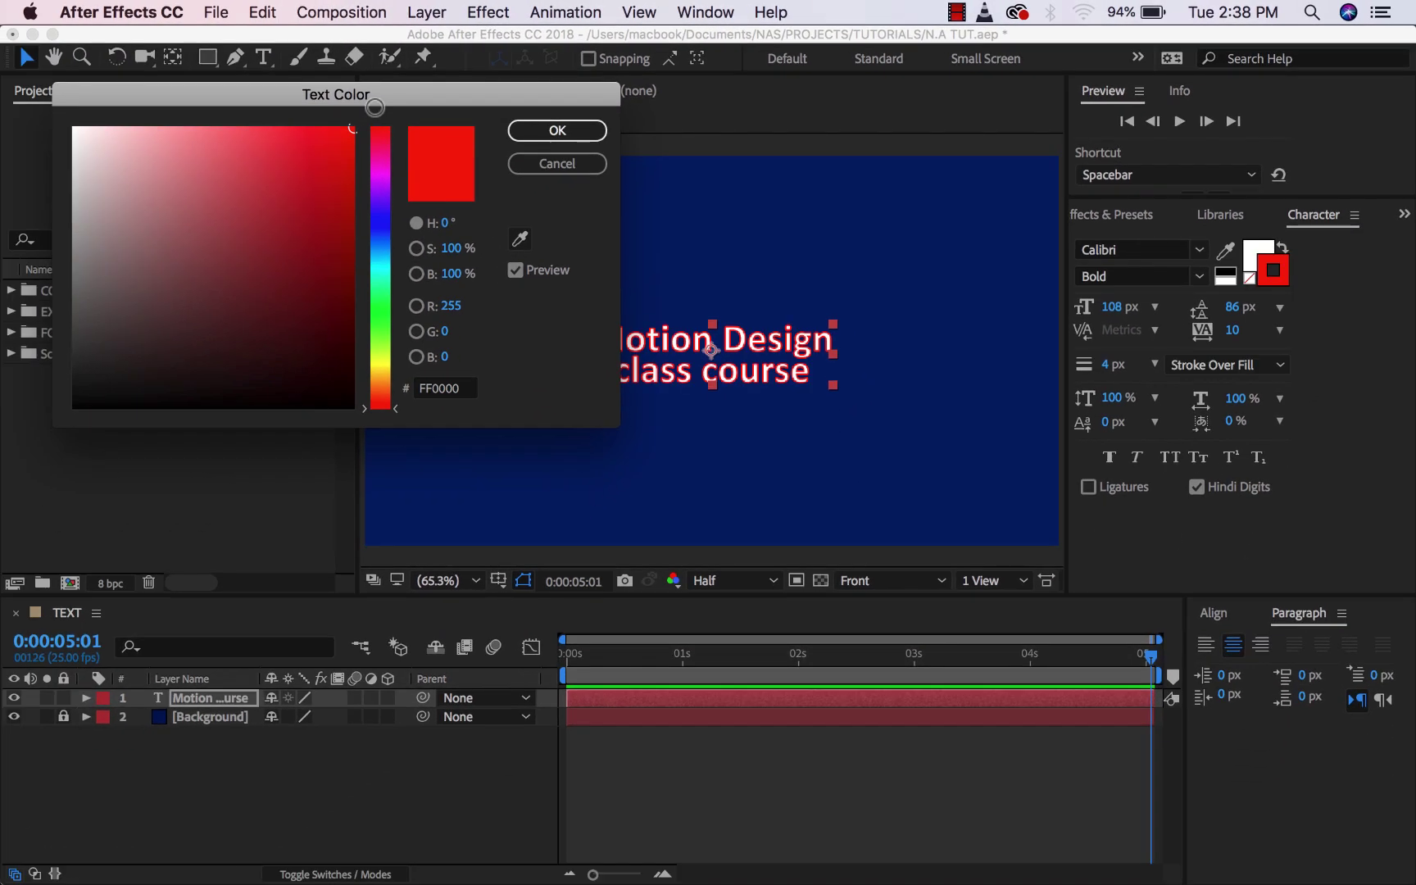
{"action": "left_click", "coordinate": [558, 130]}
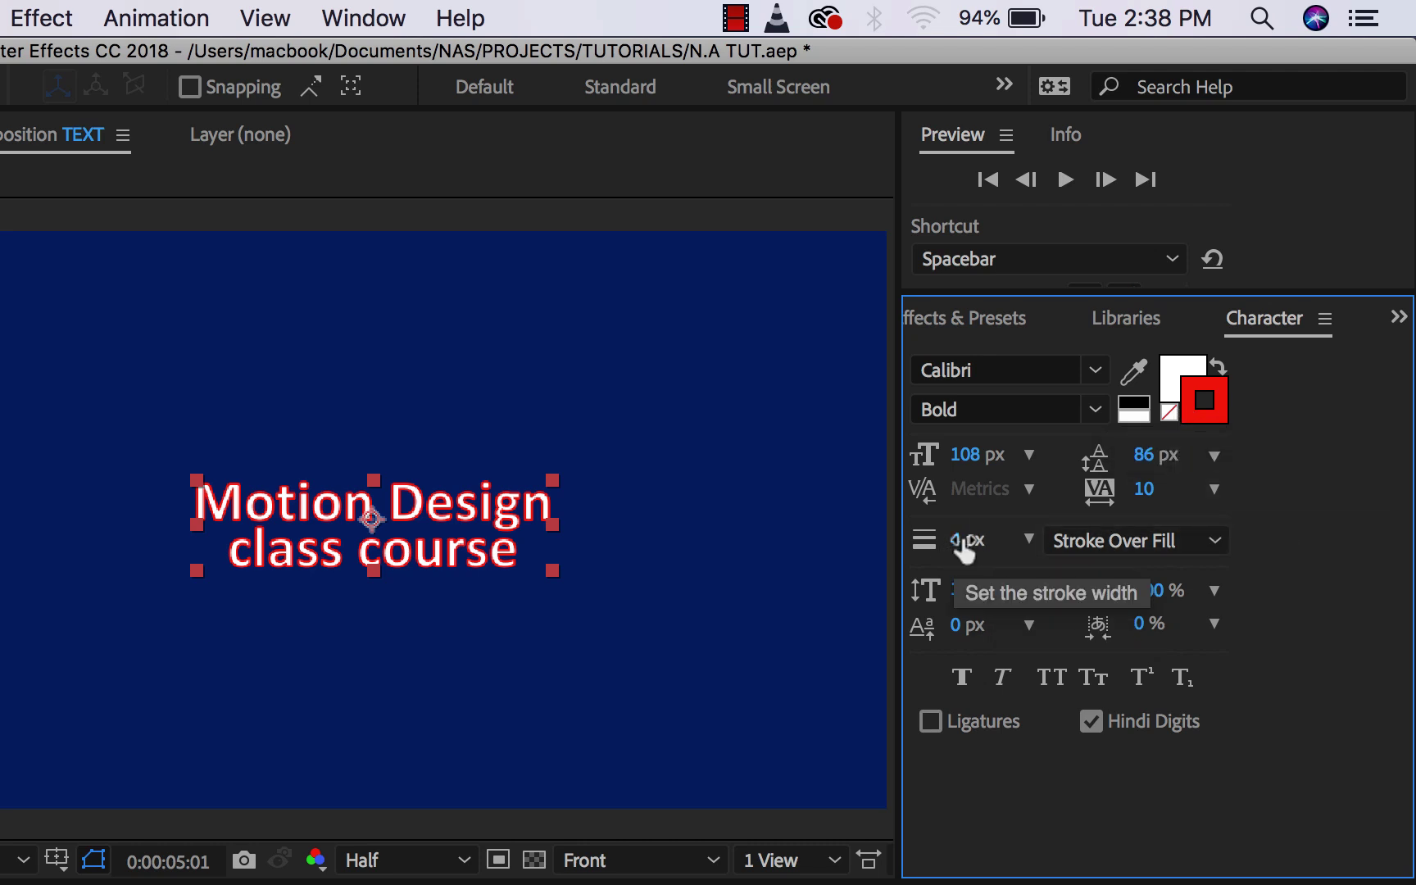
{"action": "mouse_move", "coordinate": [967, 539]}
{"action": "left_mouse_down"}
{"action": "mouse_move", "coordinate": [990, 540]}
{"action": "mouse_move", "coordinate": [954, 538]}
{"action": "left_mouse_up"}
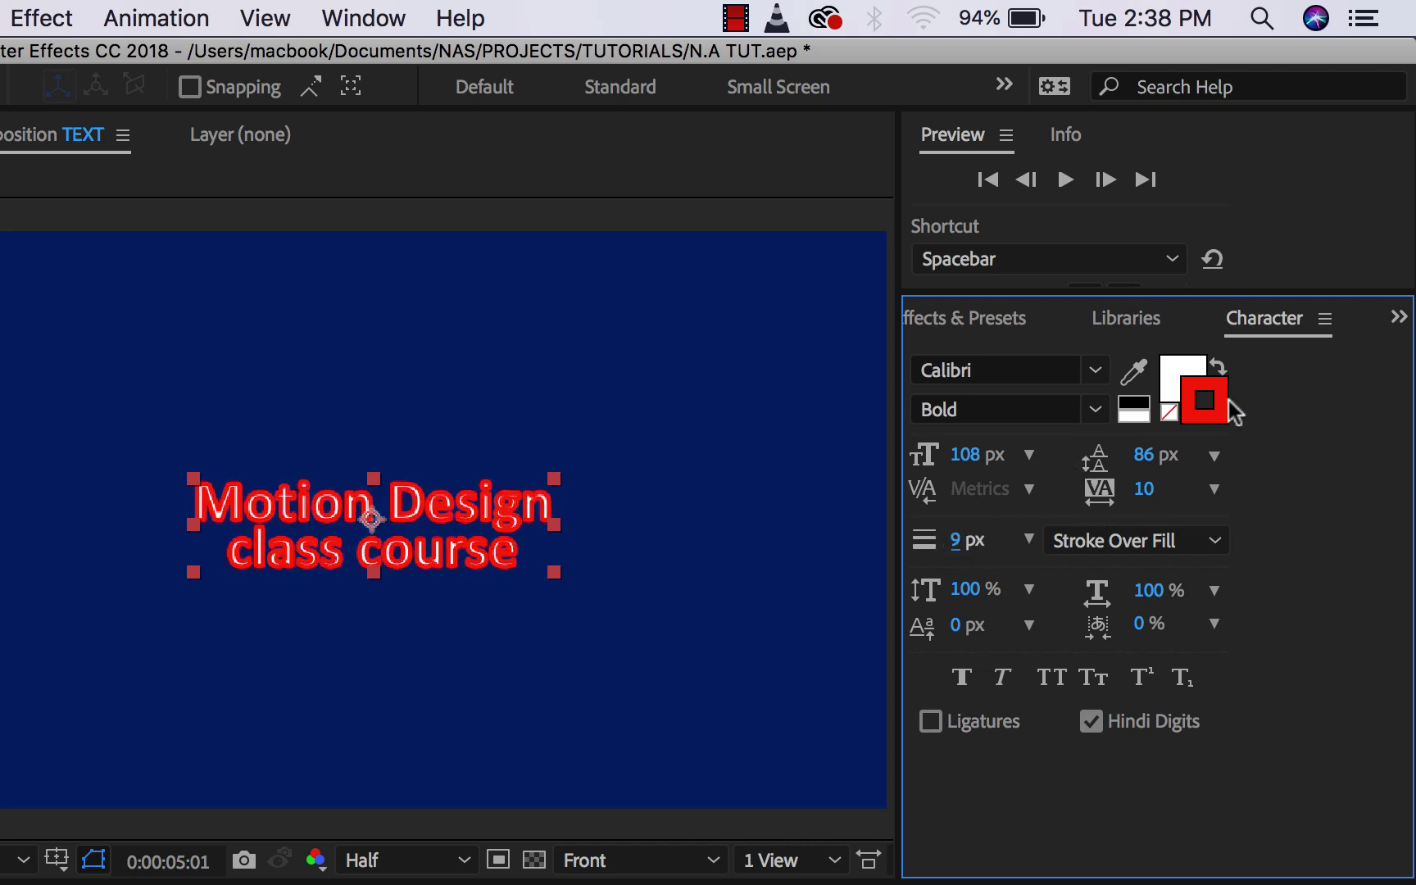
{"action": "left_click", "coordinate": [1171, 415]}
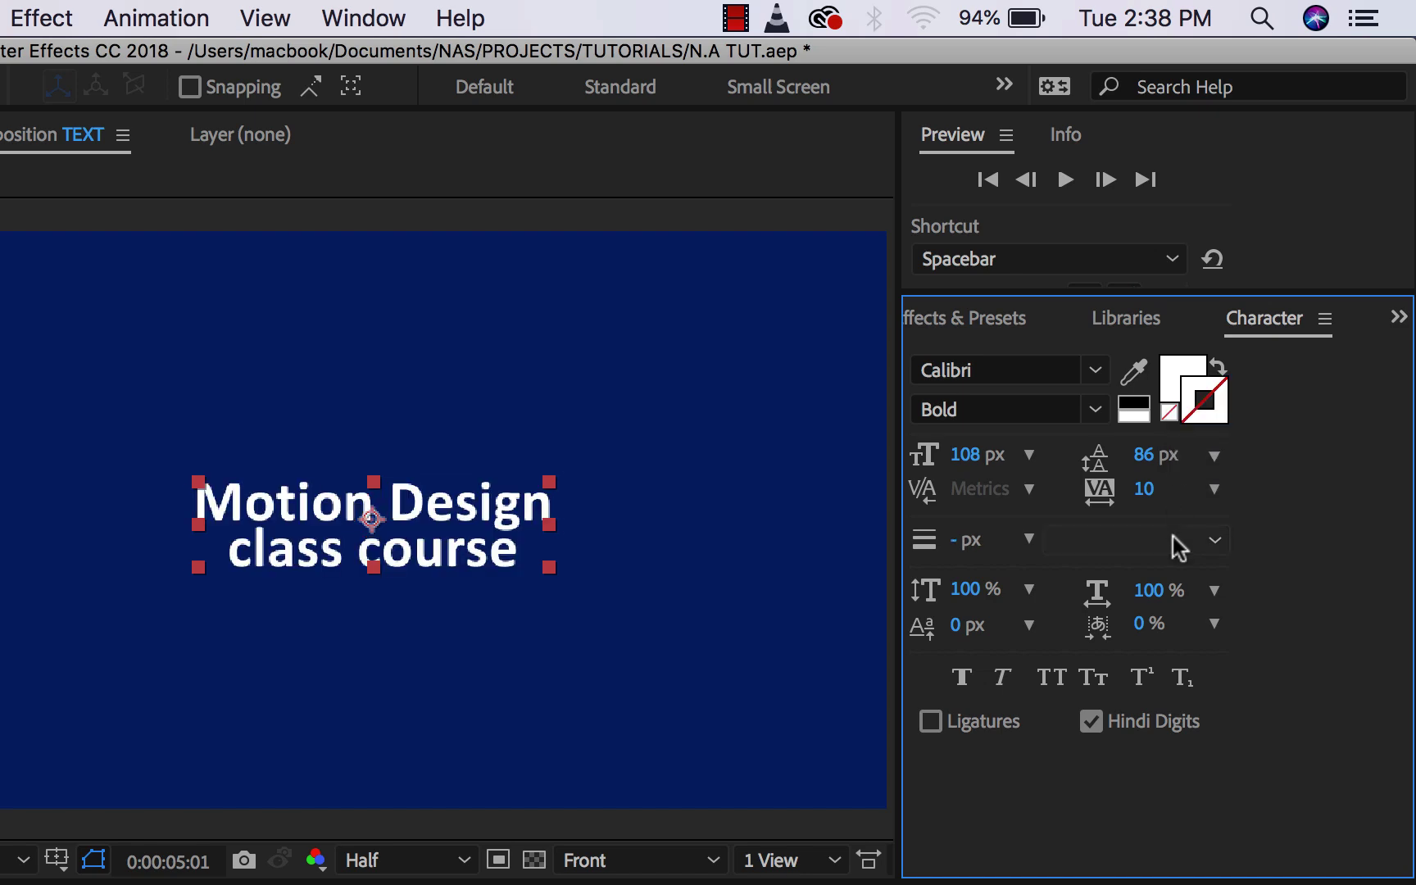
- Change the text fill from white to a softened golden yellow in the colour picker
{"action": "left_click", "coordinate": [1187, 365]}
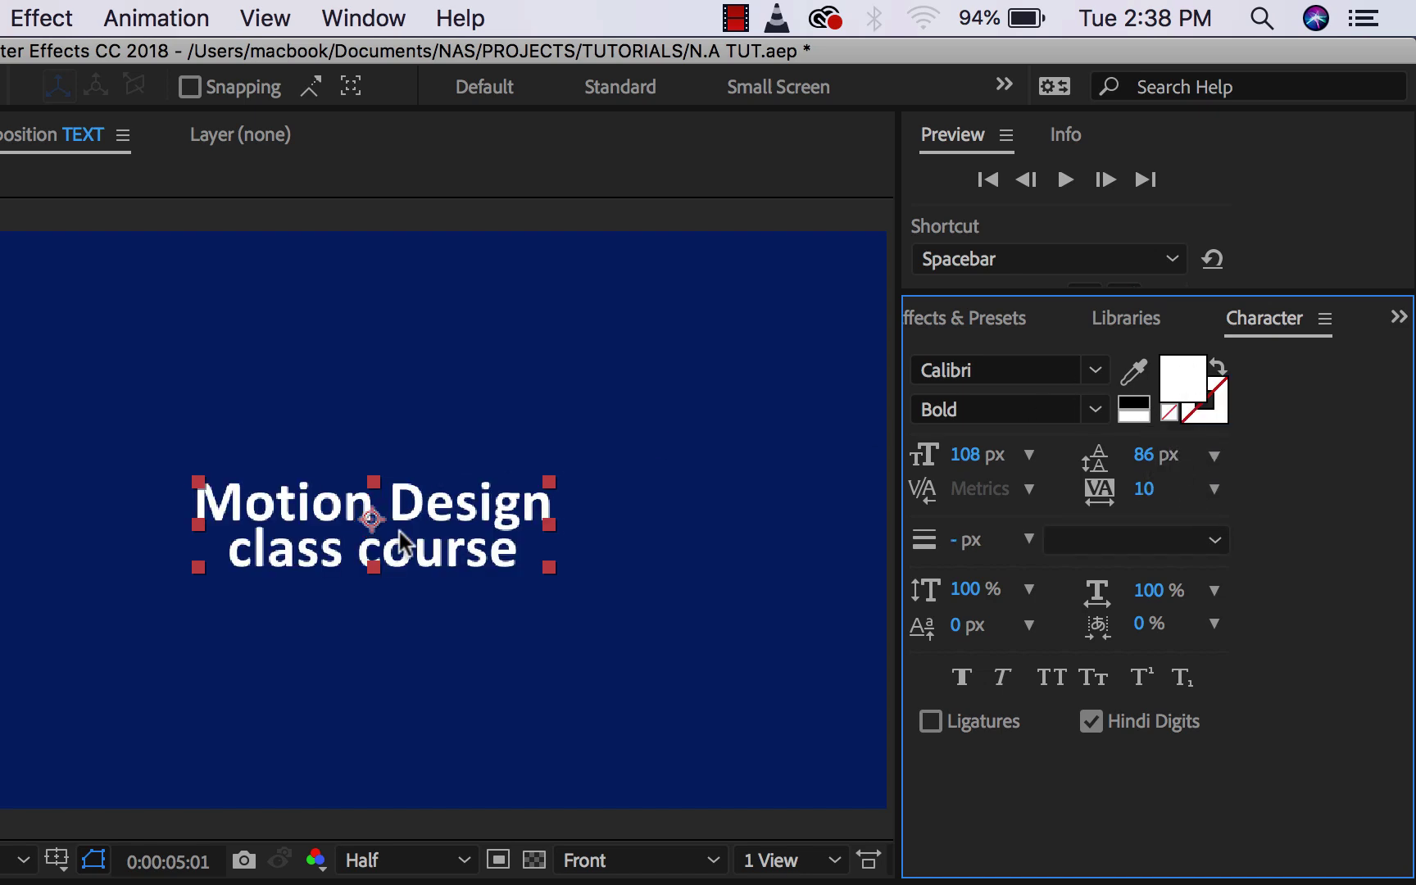
{"action": "left_click", "coordinate": [1183, 377]}
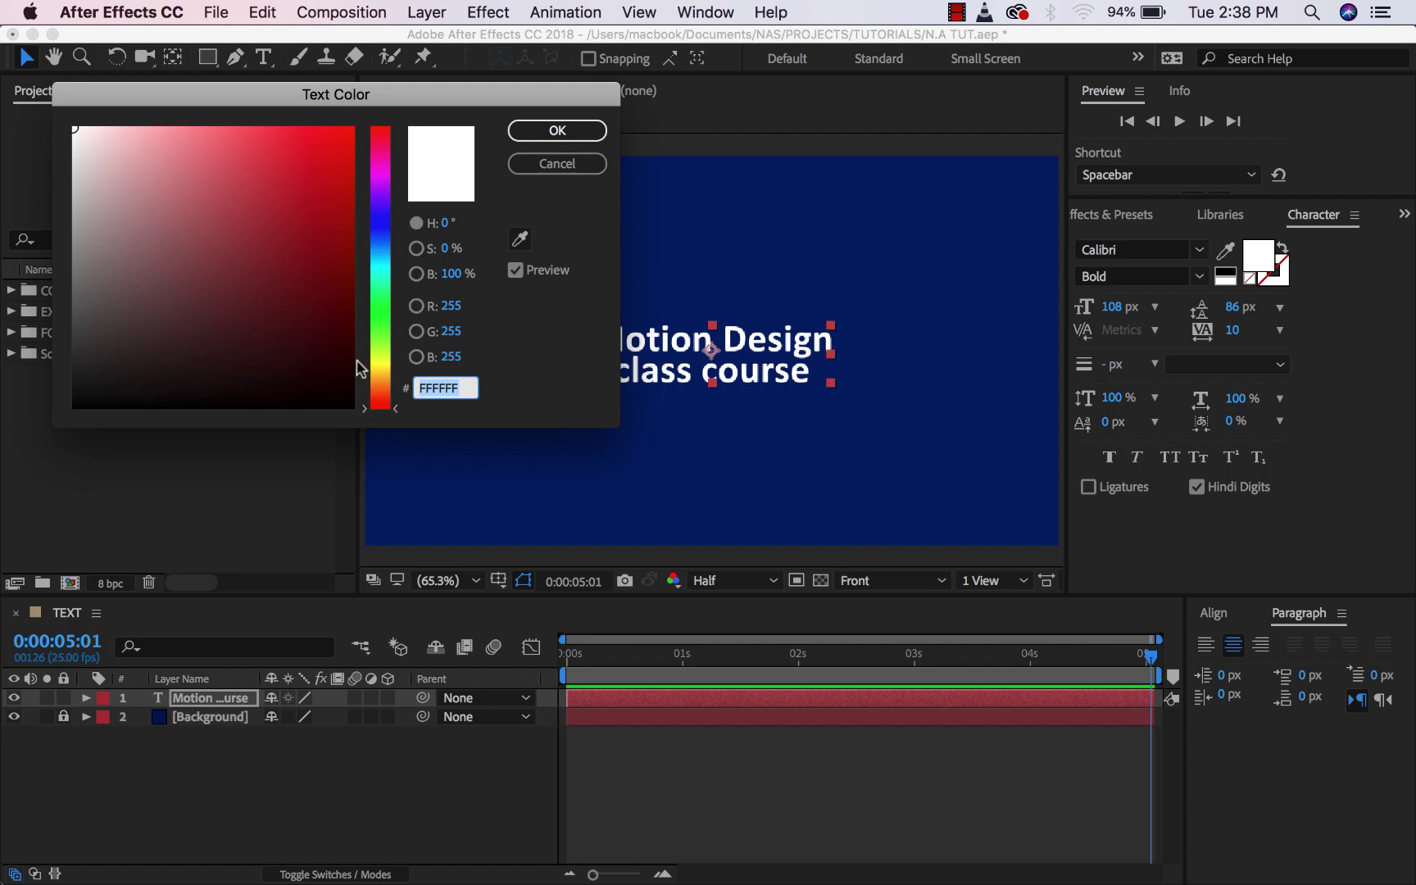
{"action": "left_click", "coordinate": [380, 356]}
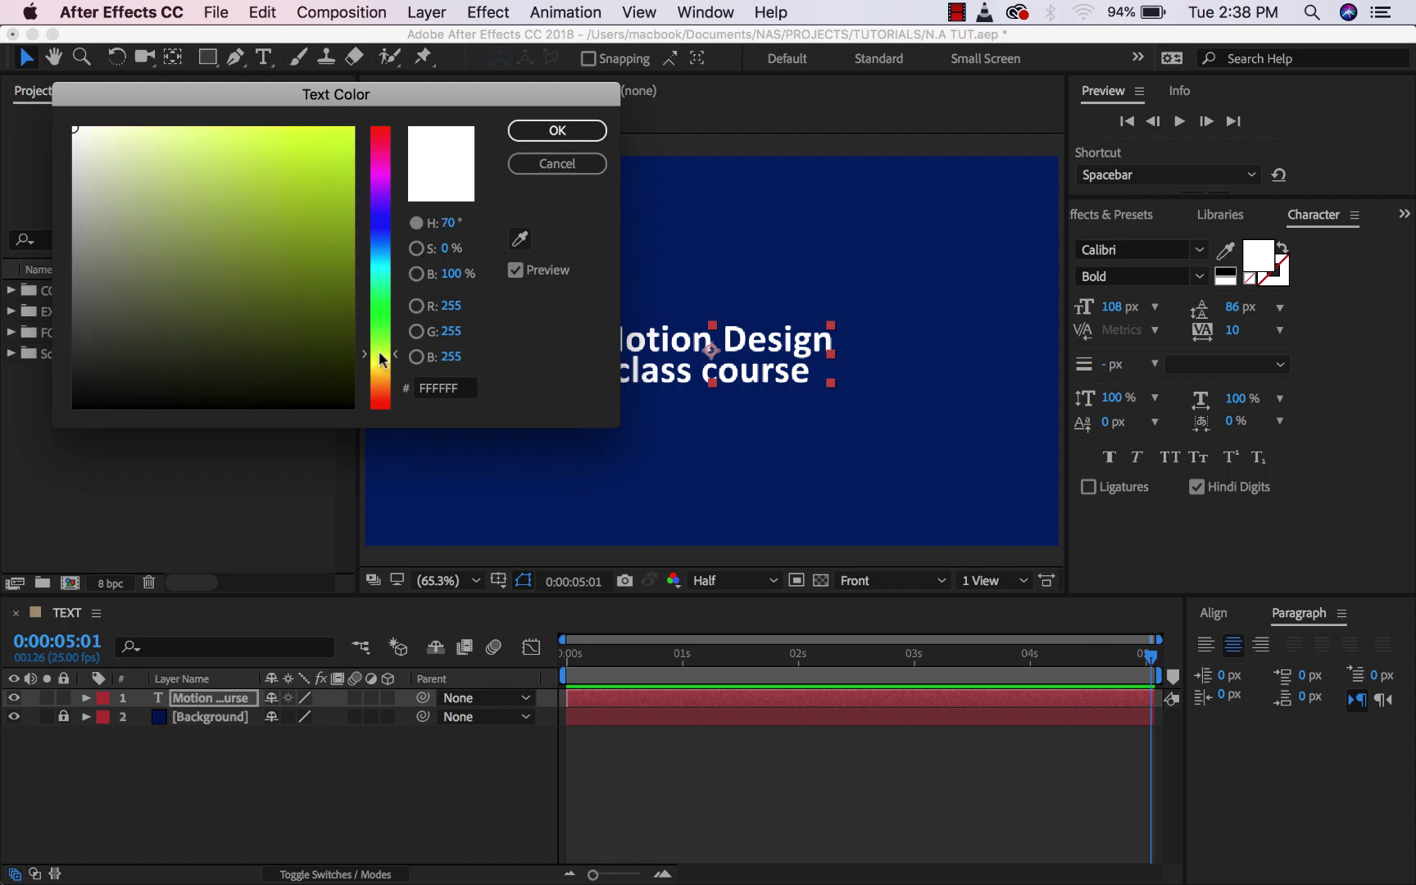
{"action": "left_click_drag", "start_coordinate": [380, 369], "coordinate": [382, 361]}
{"action": "left_click_drag", "start_coordinate": [352, 172], "coordinate": [354, 127]}
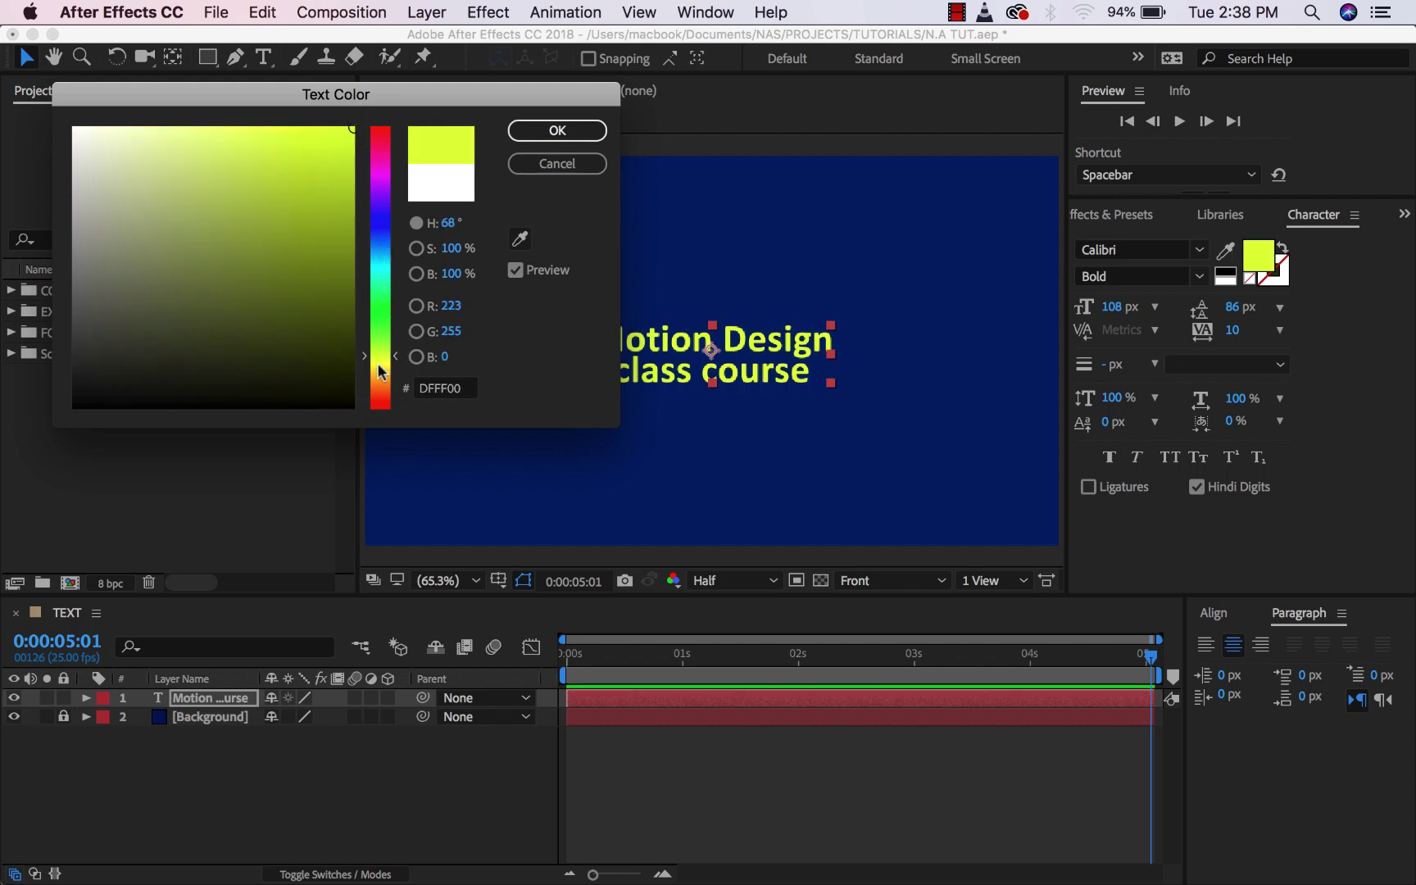
{"action": "left_click_drag", "start_coordinate": [380, 369], "coordinate": [380, 374]}
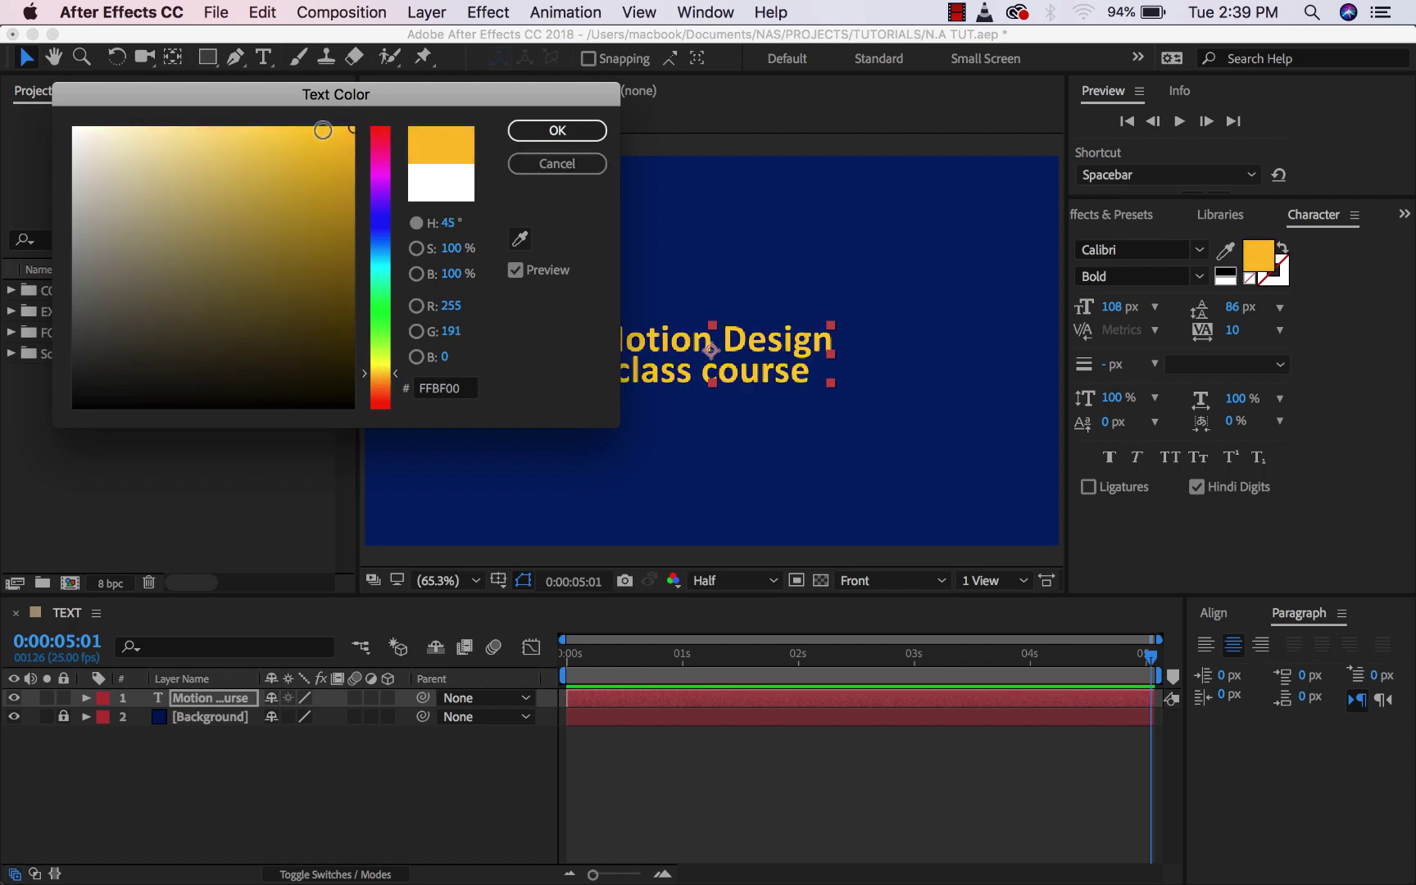
{"action": "left_click_drag", "start_coordinate": [321, 131], "coordinate": [318, 109]}
{"action": "left_click", "coordinate": [542, 130]}
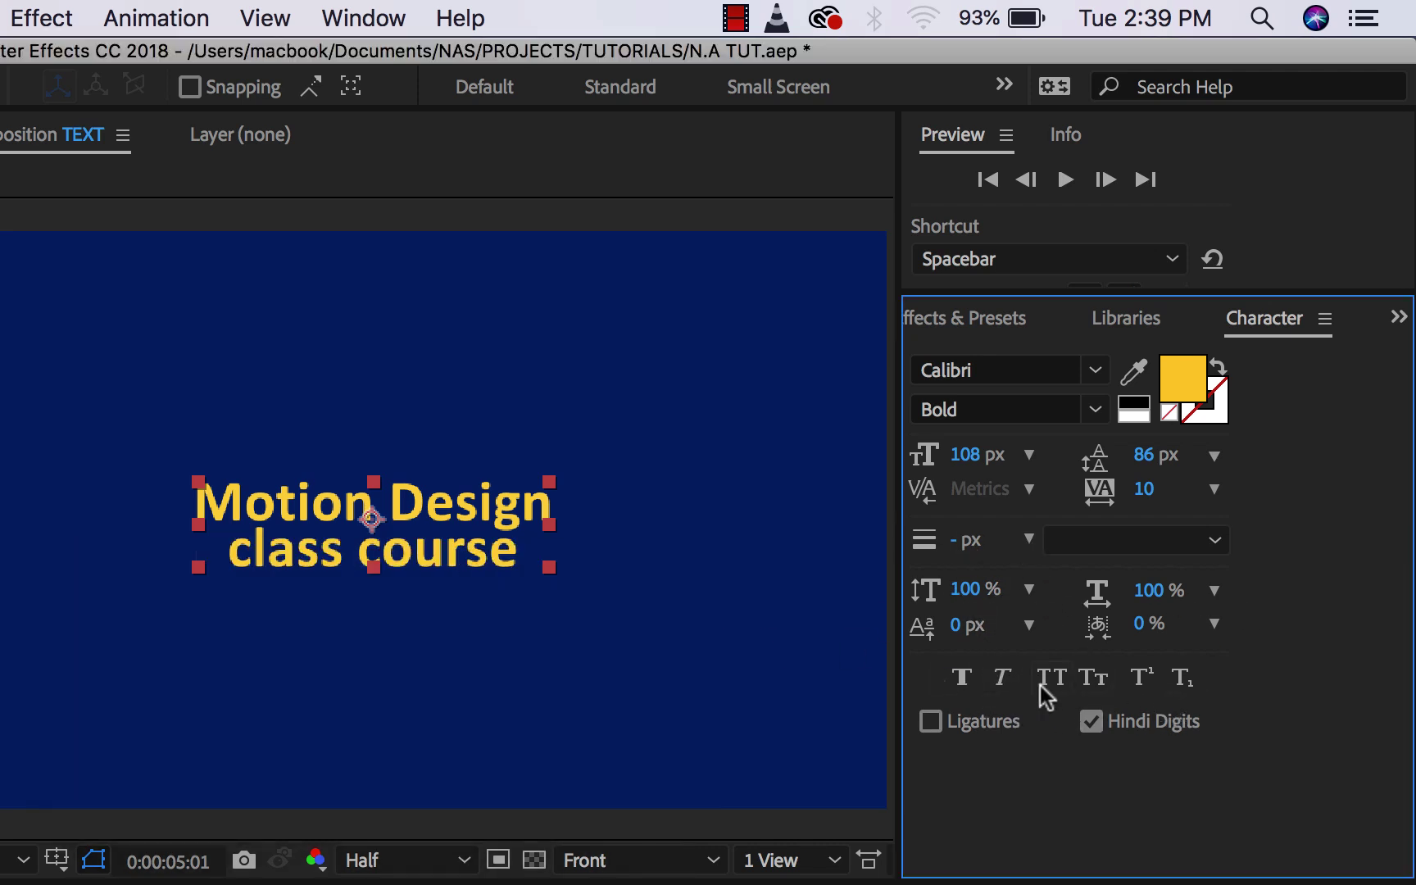
{"action": "left_click", "coordinate": [960, 689]}
{"action": "left_click", "coordinate": [962, 689]}
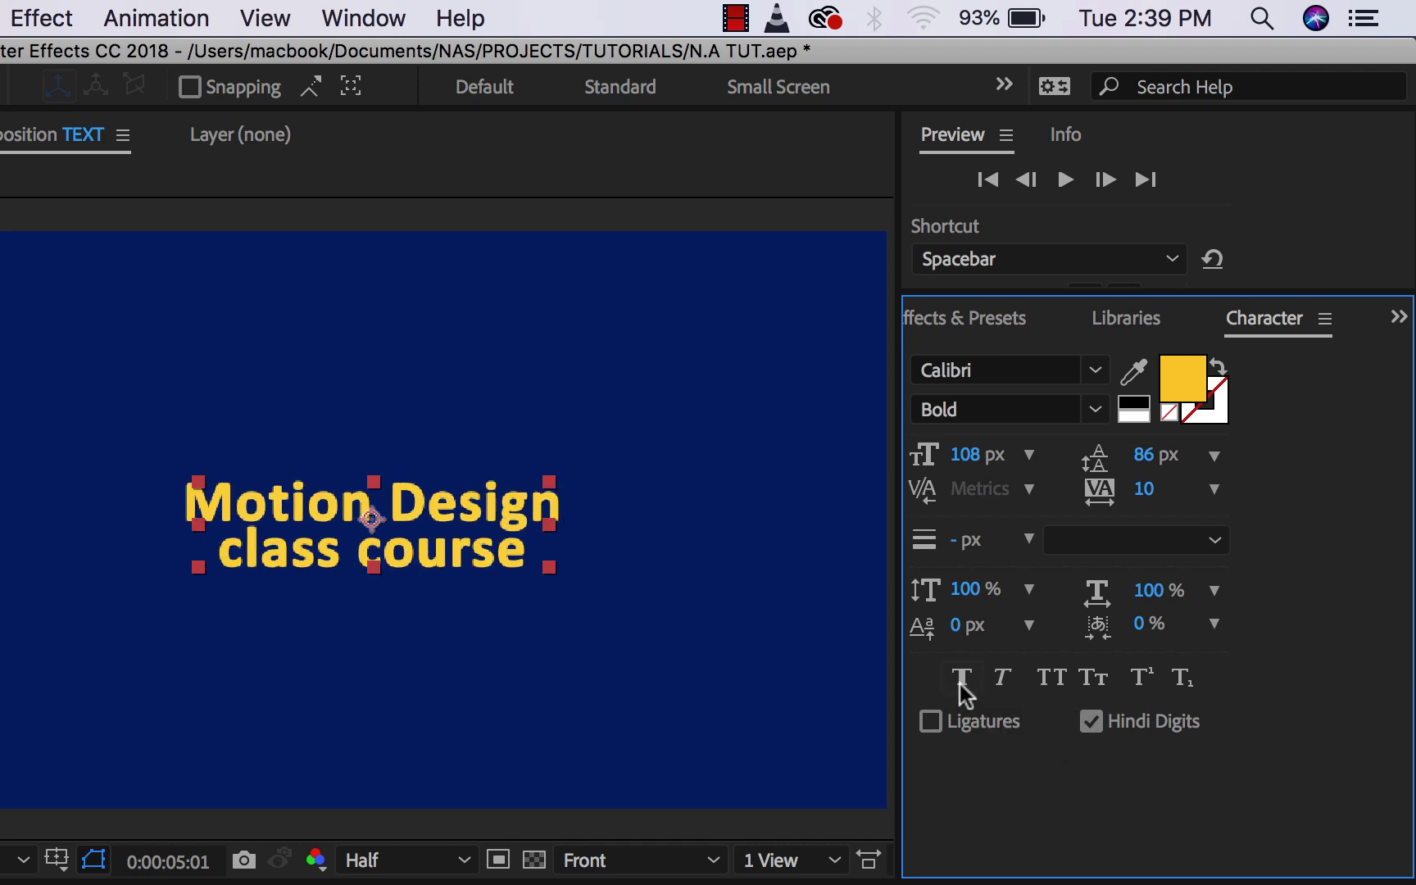
{"action": "left_click", "coordinate": [1003, 679]}
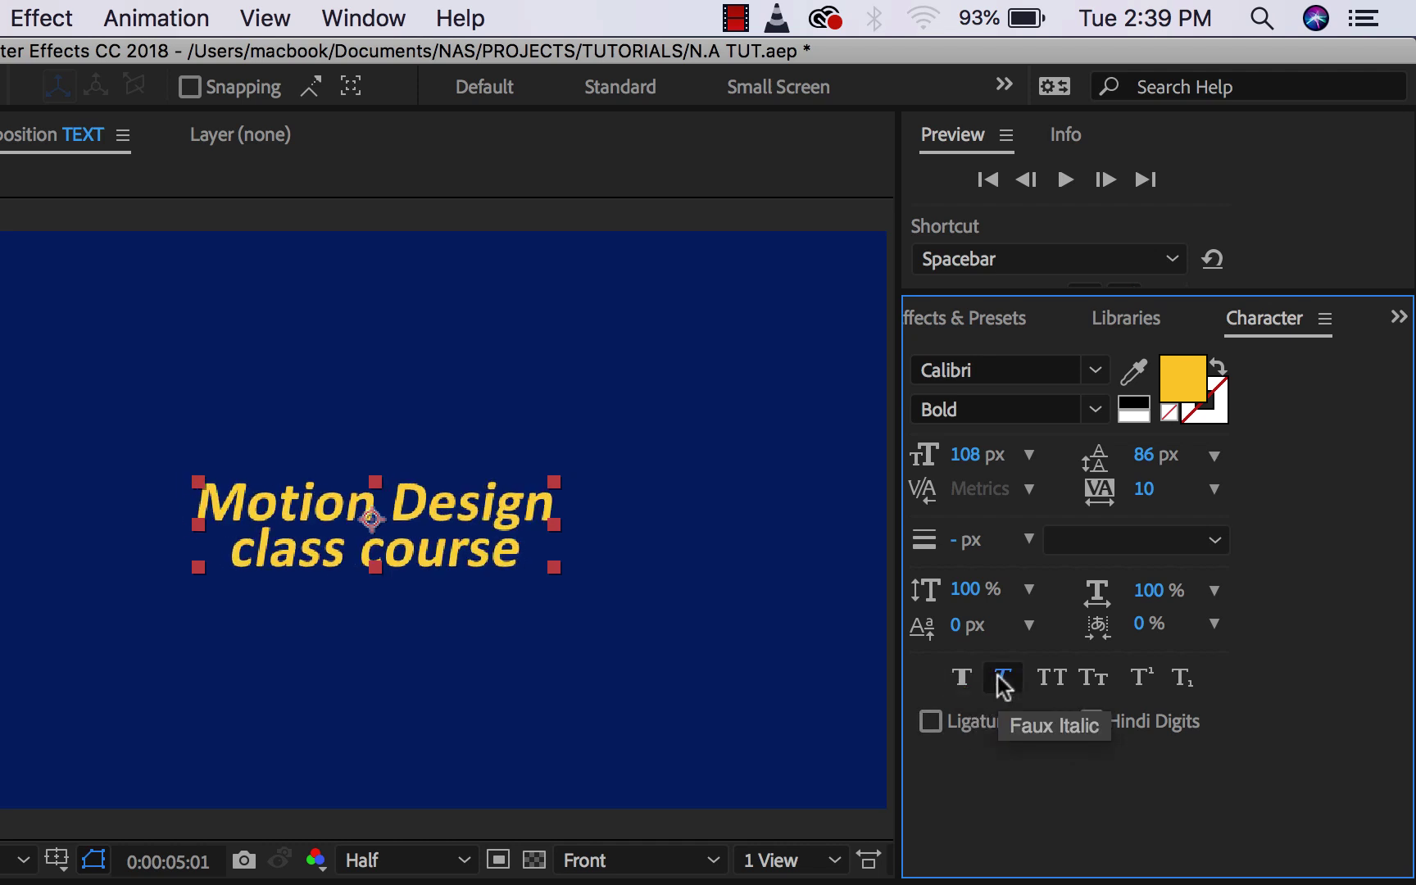
{"action": "left_click", "coordinate": [1005, 680]}
{"action": "left_click", "coordinate": [1046, 687]}
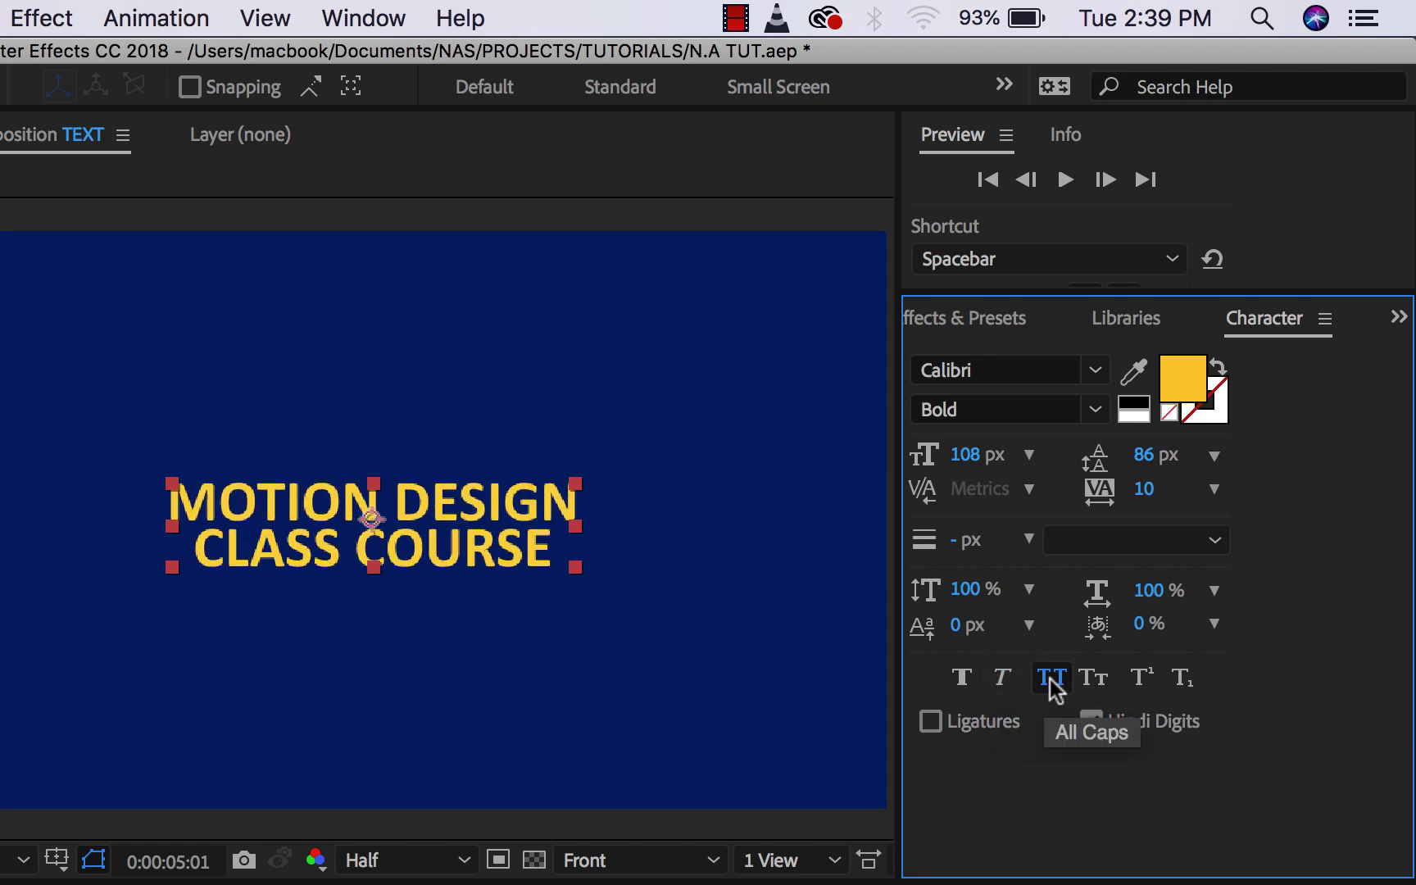
{"action": "left_click", "coordinate": [1055, 691]}
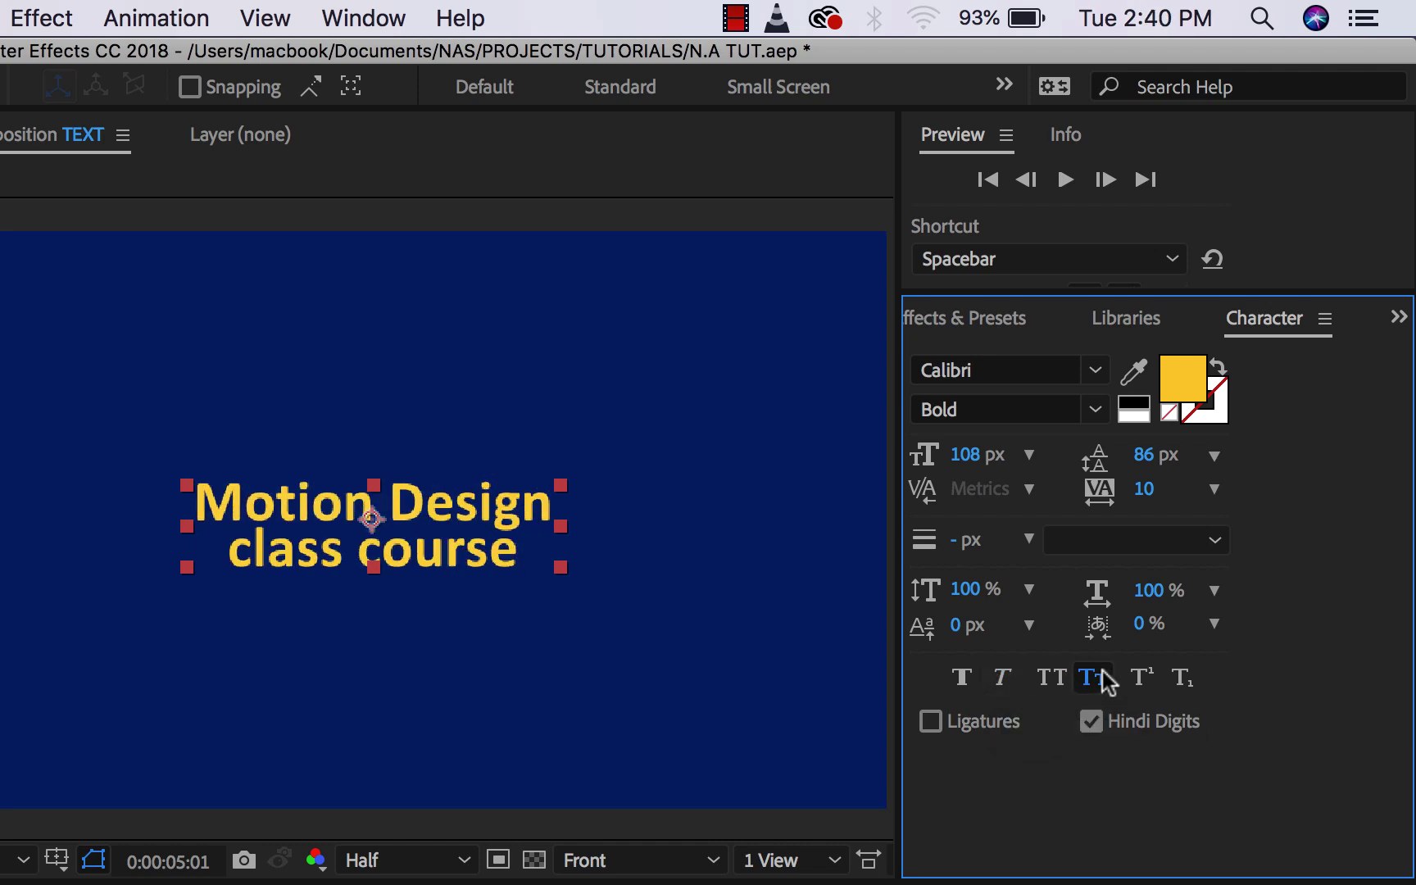
{"action": "left_click", "coordinate": [1103, 680]}
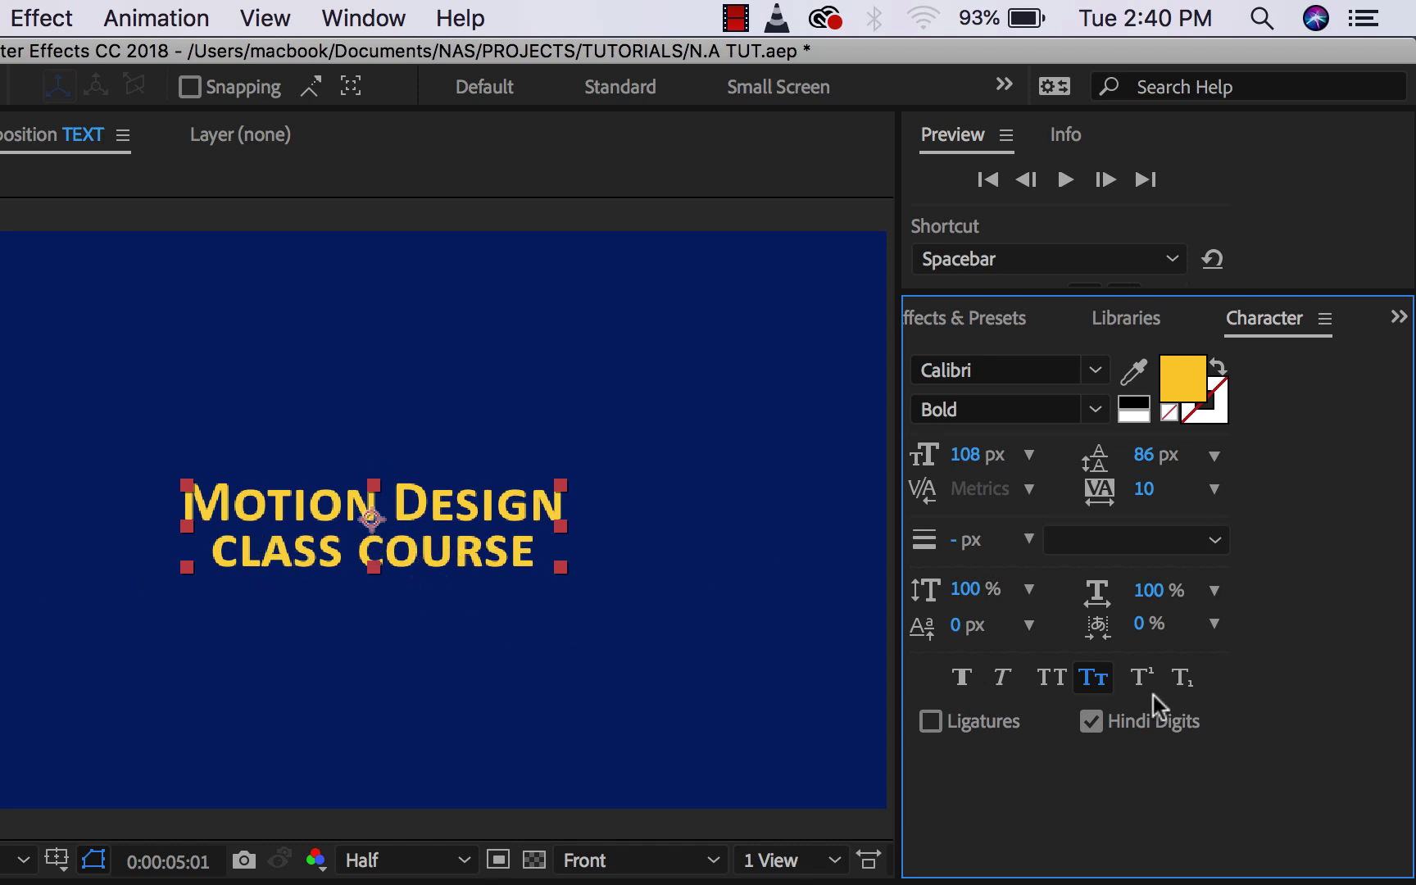
{"action": "left_click", "coordinate": [1094, 679]}
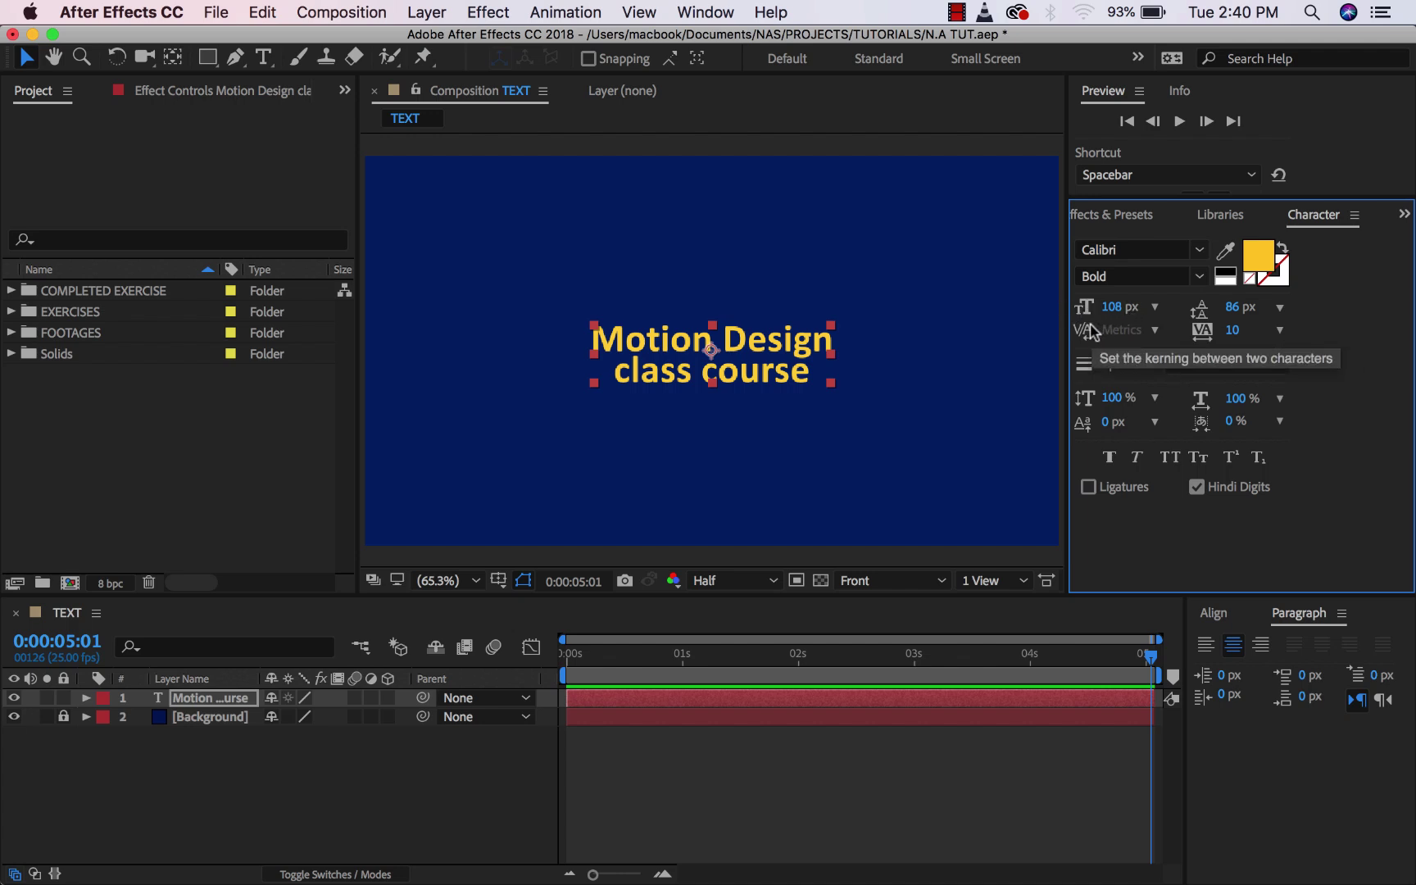
- Widen the composition viewer and bring the Paragraph panel into focus
{"action": "left_click_drag", "start_coordinate": [1064, 323], "coordinate": [1181, 327]}
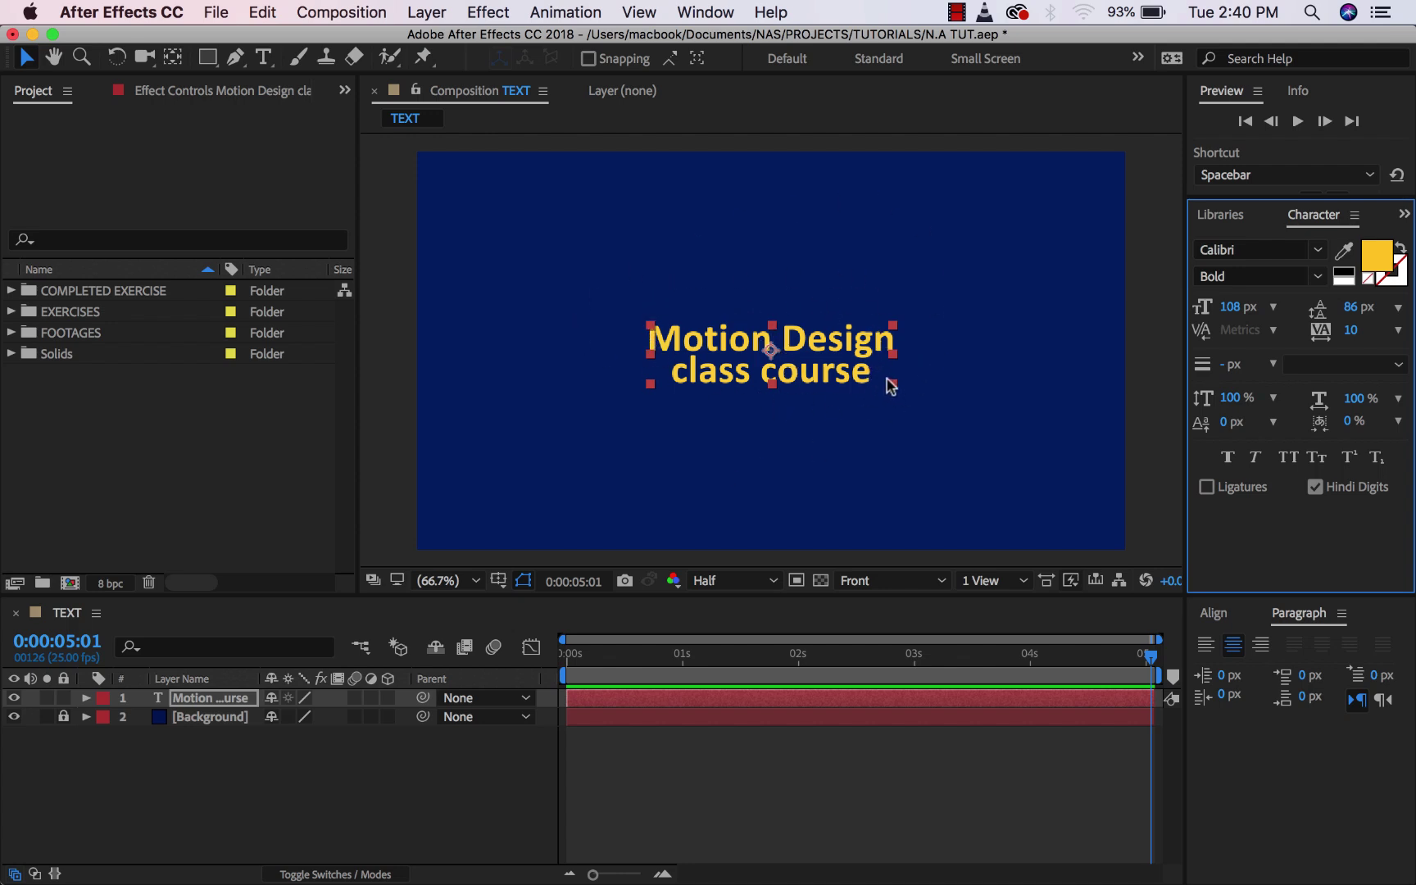
{"action": "left_click", "coordinate": [1281, 613]}
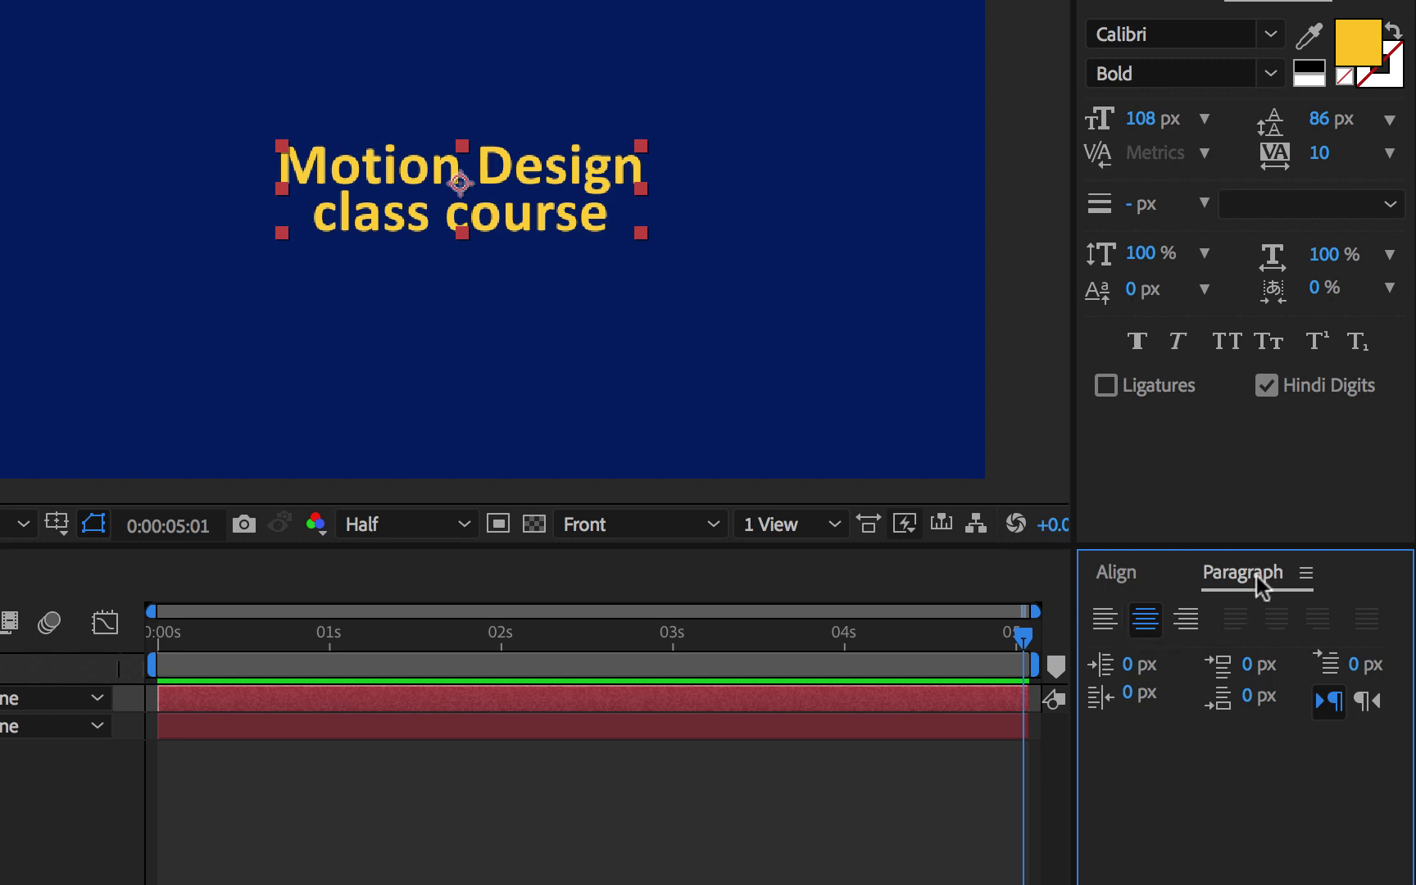
{"action": "left_click", "coordinate": [1104, 623]}
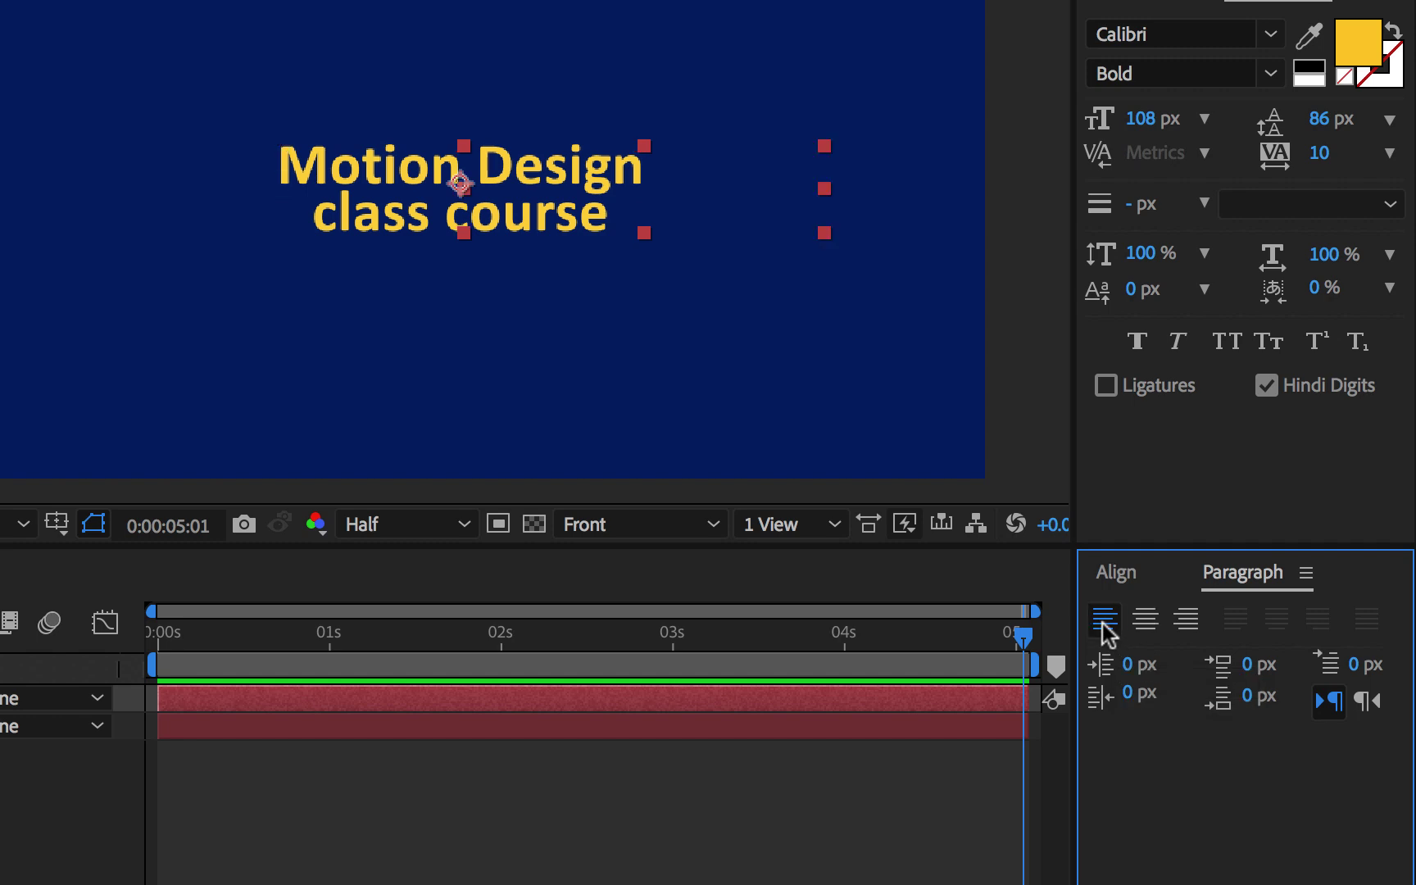
{"action": "left_click", "coordinate": [1194, 621]}
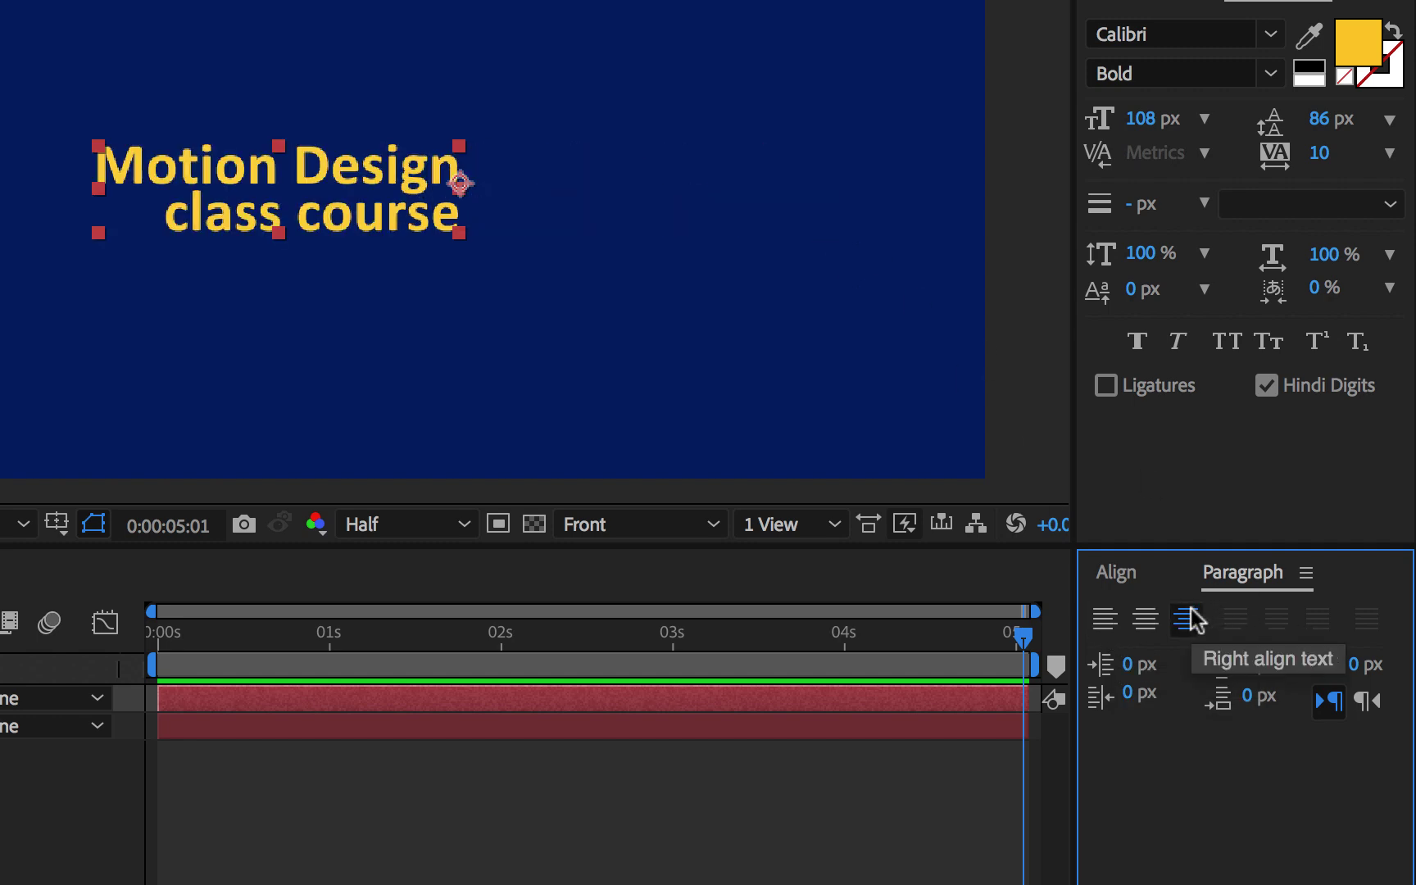
{"action": "left_click", "coordinate": [1147, 623]}
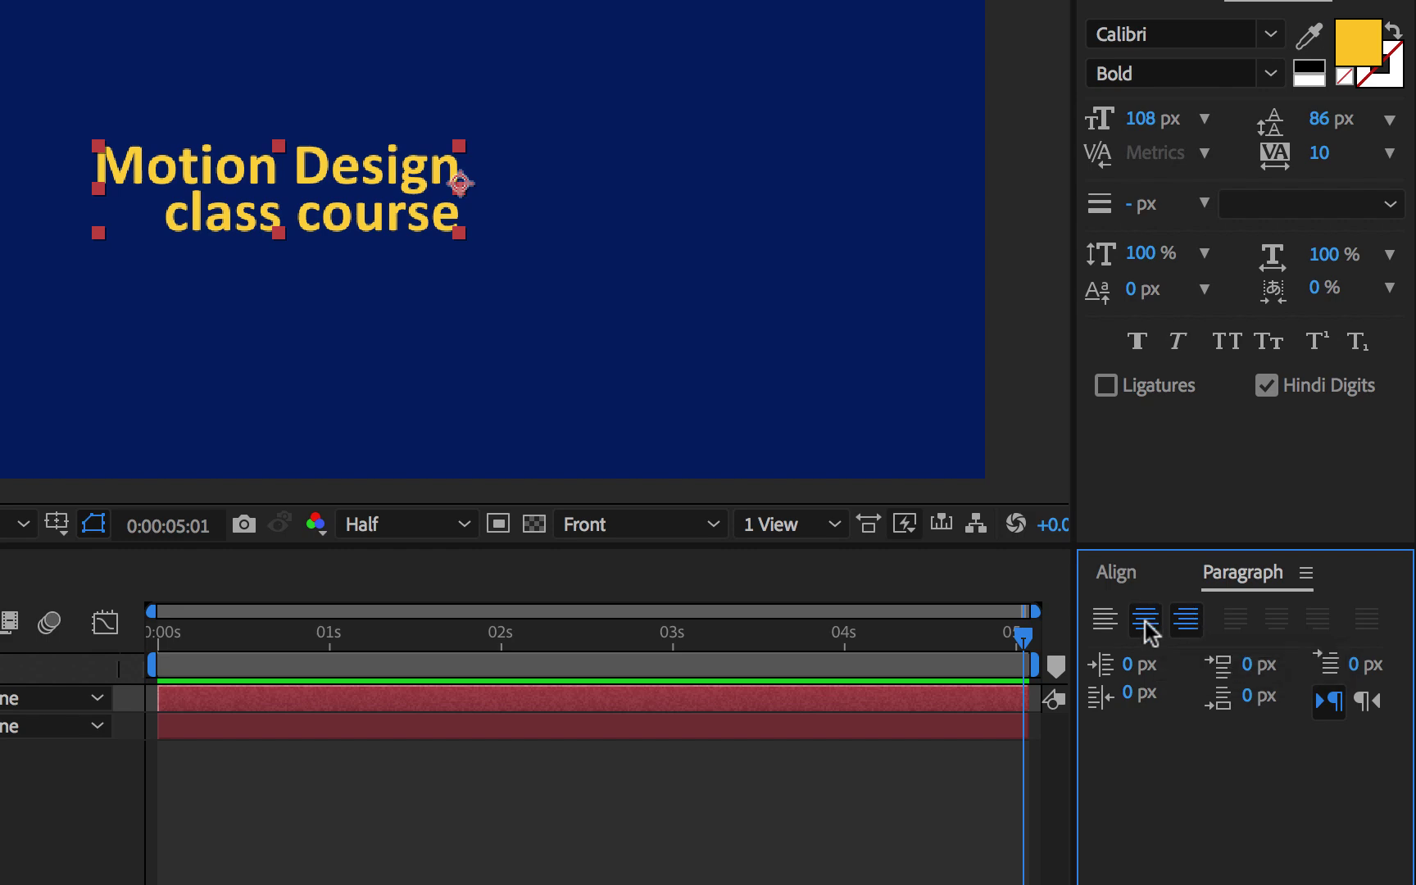